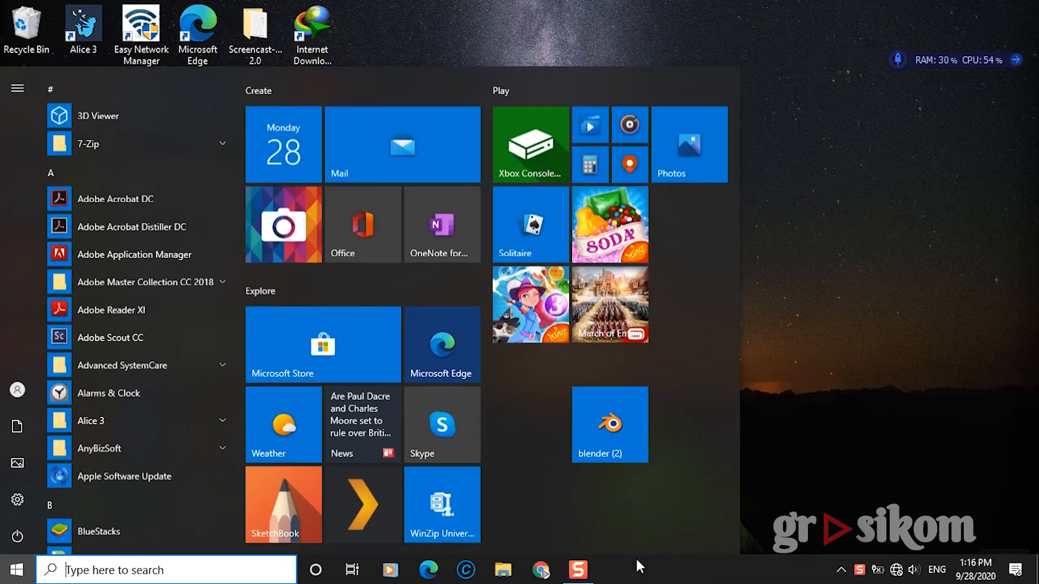
Launch Adobe Flash Professional CS6 and create a new ActionScript 2.0 document.
key("Return")
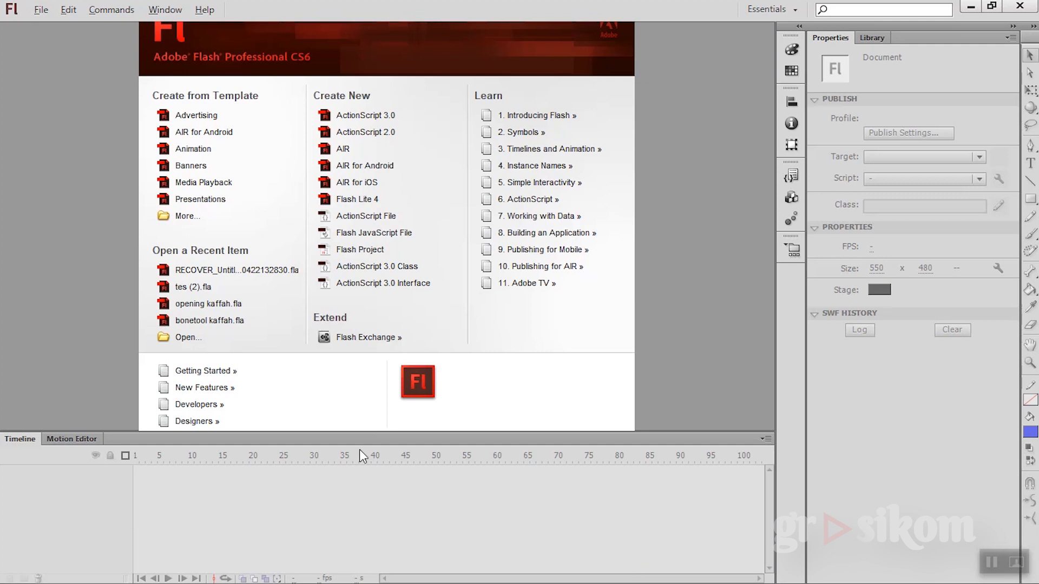
left_click(400, 138)
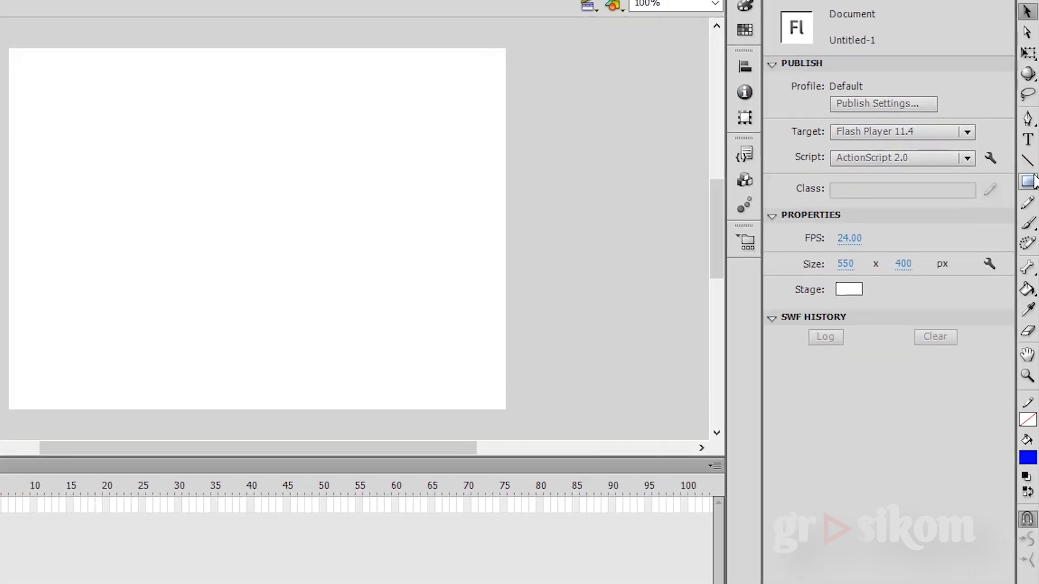
Draw a blue square without a stroke, about 89 px wide, and move it to about X 205, Y 154 near the stage centre.
left_click(1029, 181)
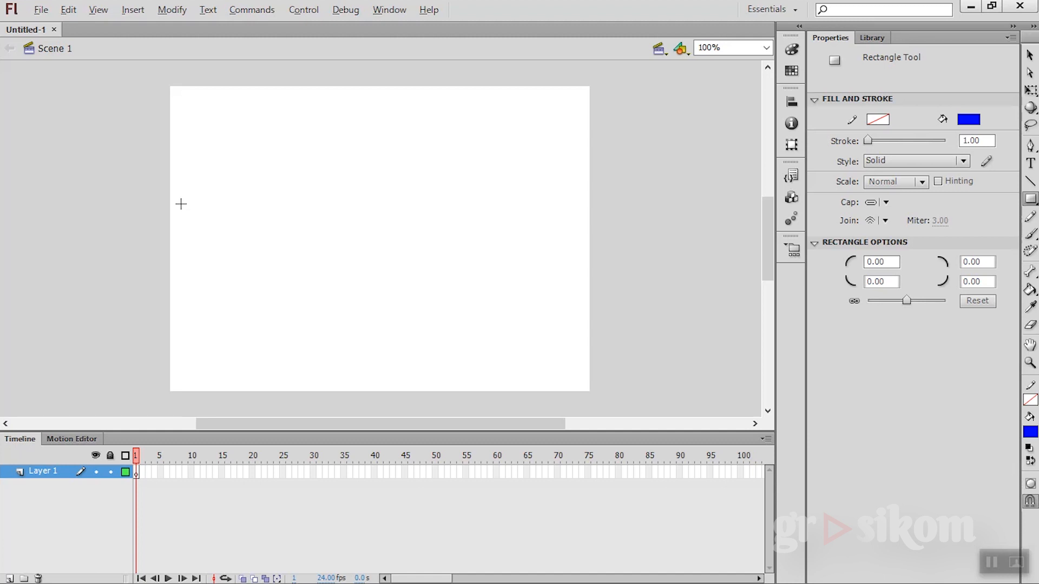
mouse_move(181, 203)
left_mouse_down()
mouse_move(246, 225)
mouse_move(249, 272)
left_mouse_up()
left_click_drag(249, 249, 248, 248)
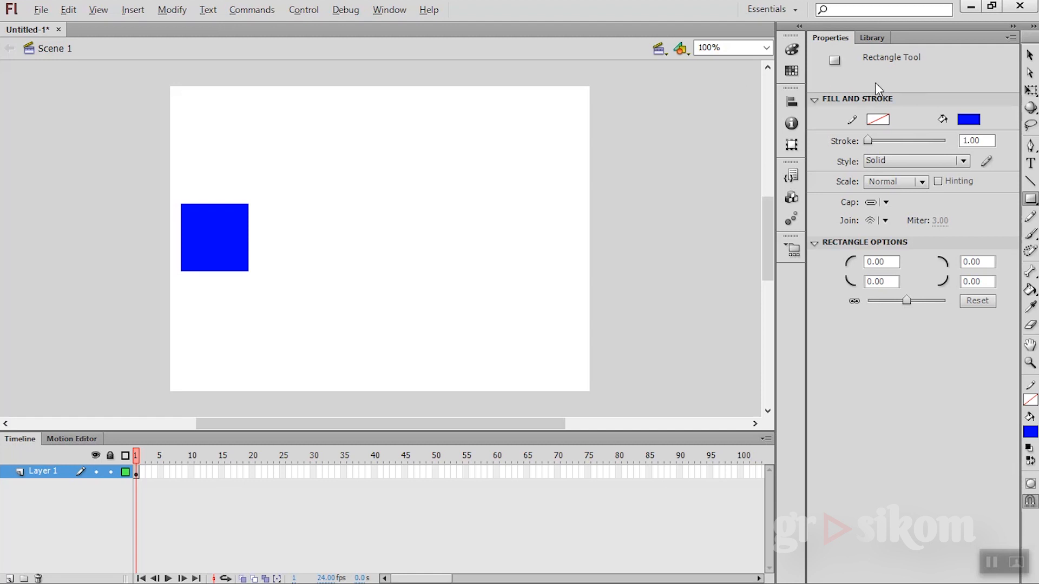
left_click(1031, 55)
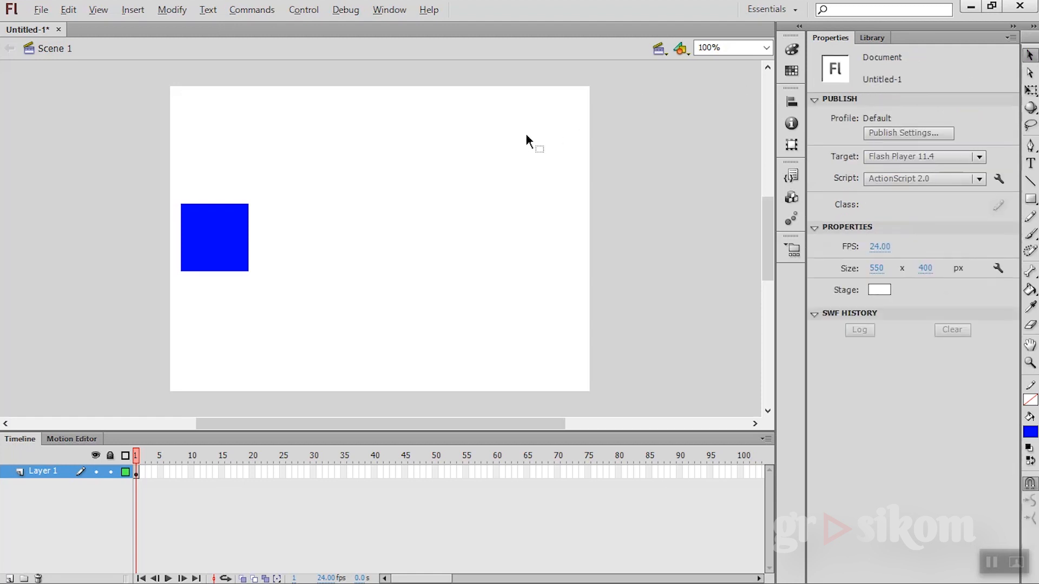
left_click(216, 250)
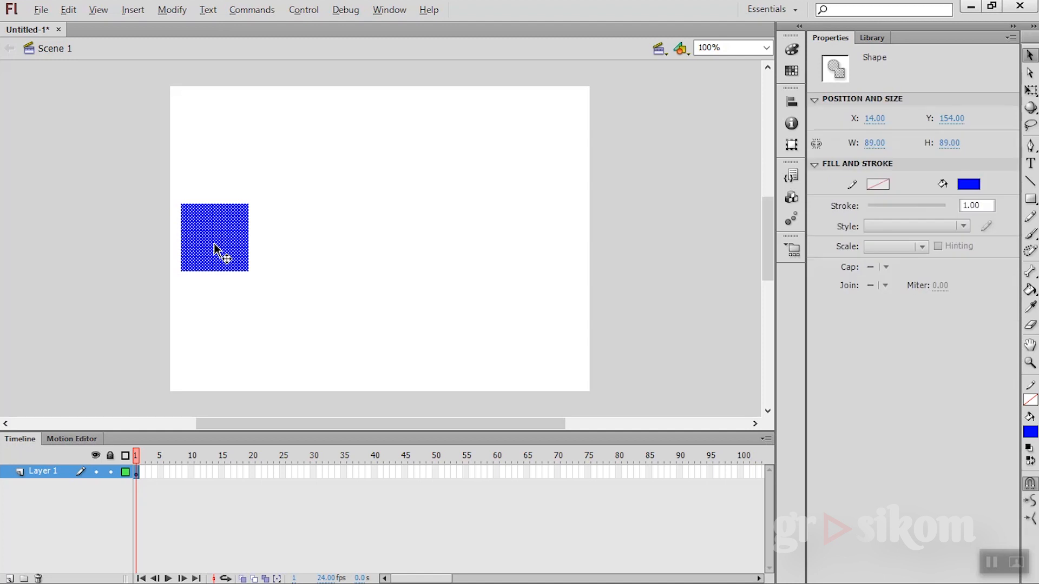
left_click_drag(215, 246, 360, 244)
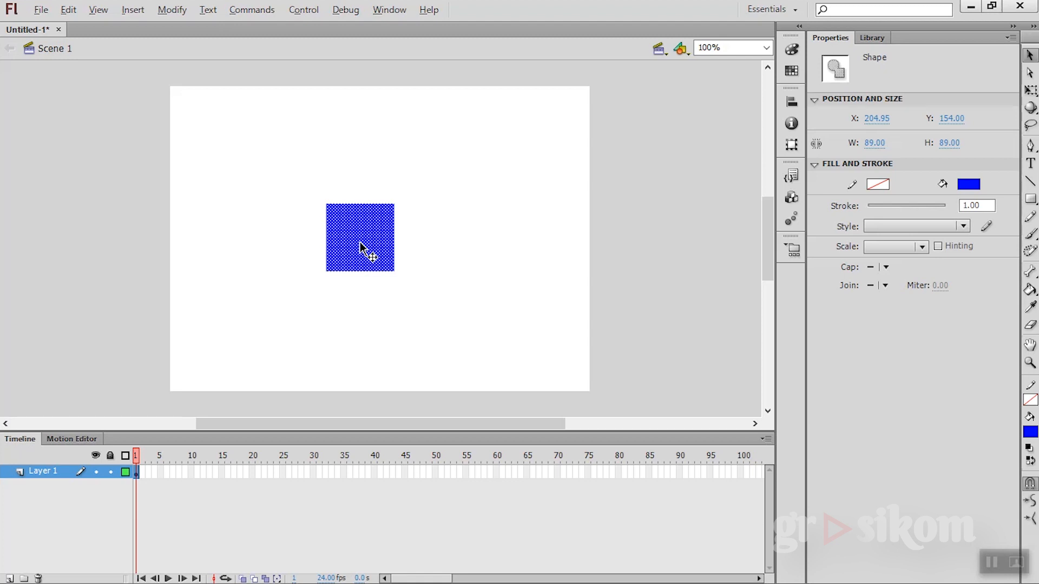
Convert the blue square to a symbol of type Button named btn1.
right_click(361, 248)
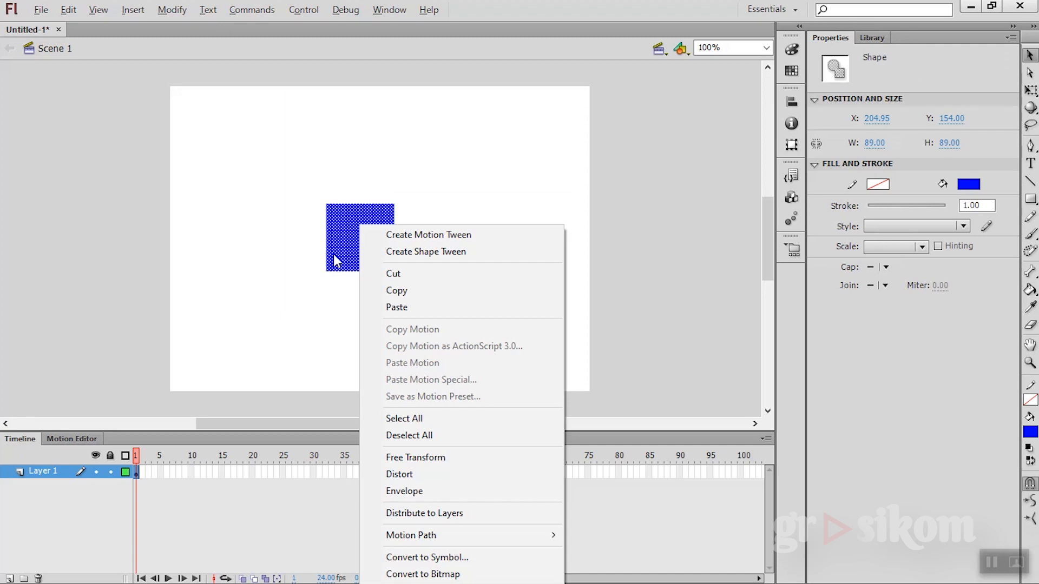
left_click(295, 190)
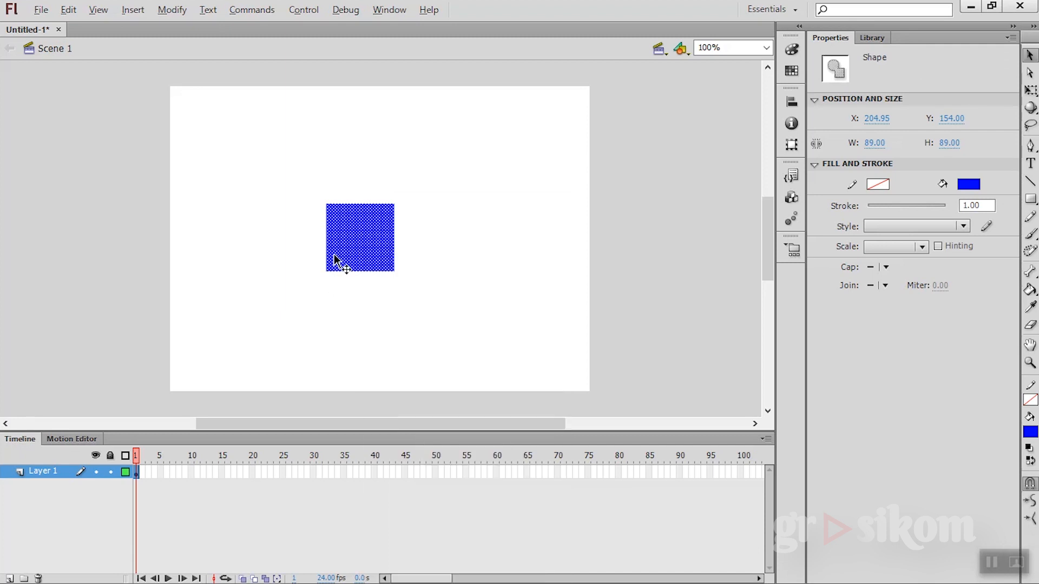
key("F8")
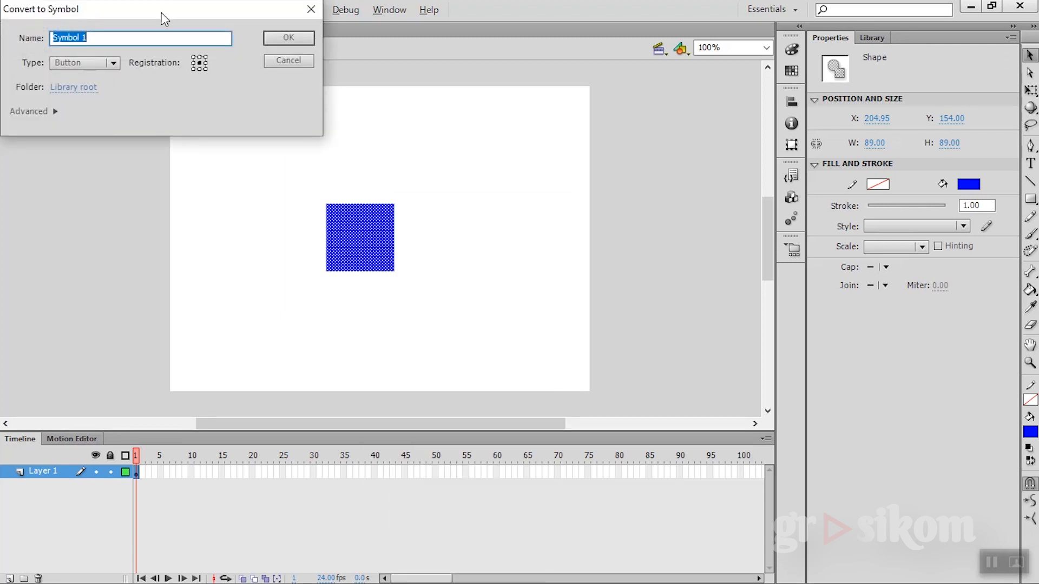
left_click_drag(161, 12, 618, 95)
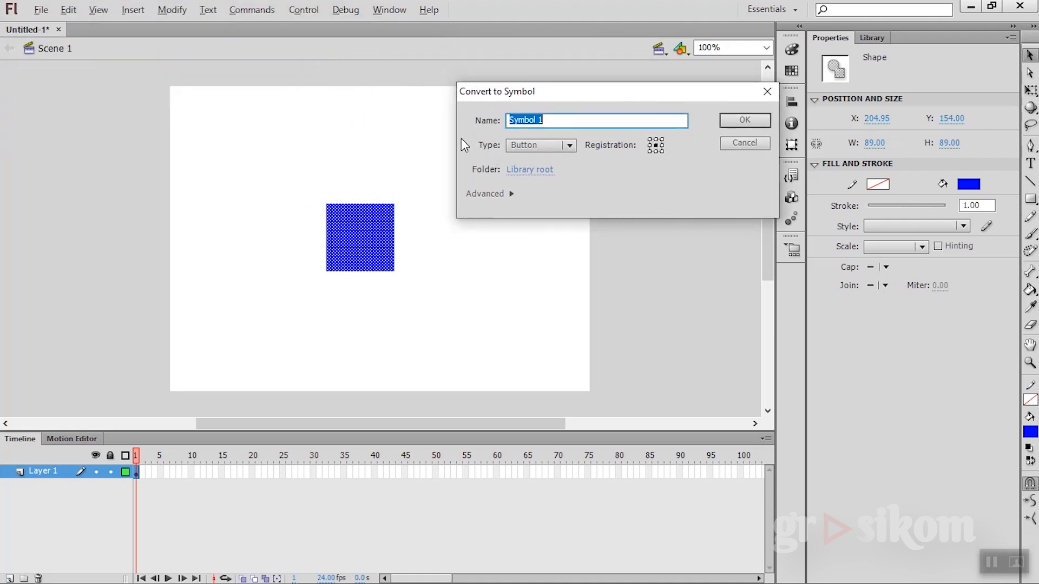
left_click(570, 145)
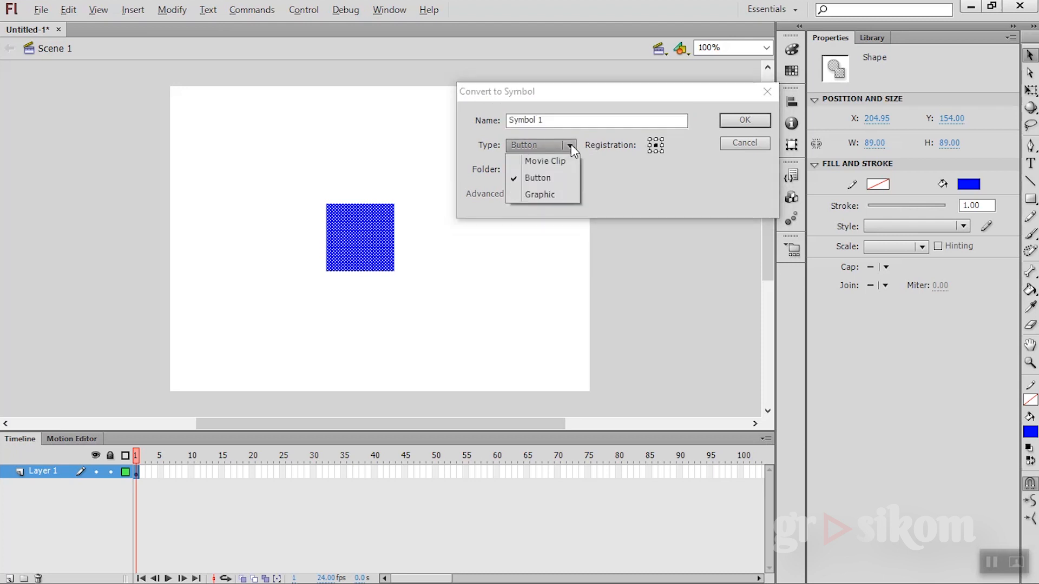
left_click(553, 180)
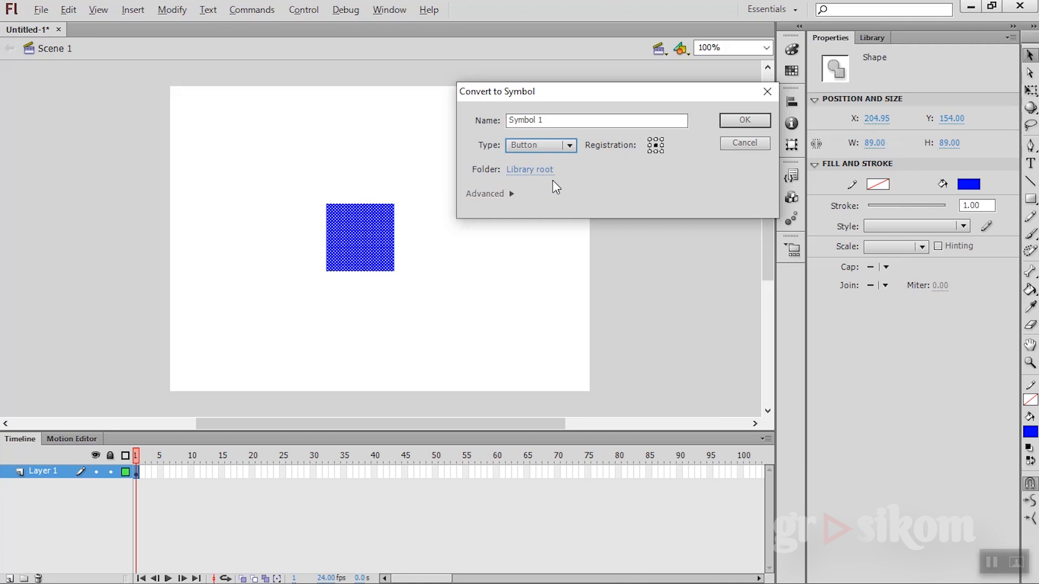
left_click_drag(554, 121, 507, 124)
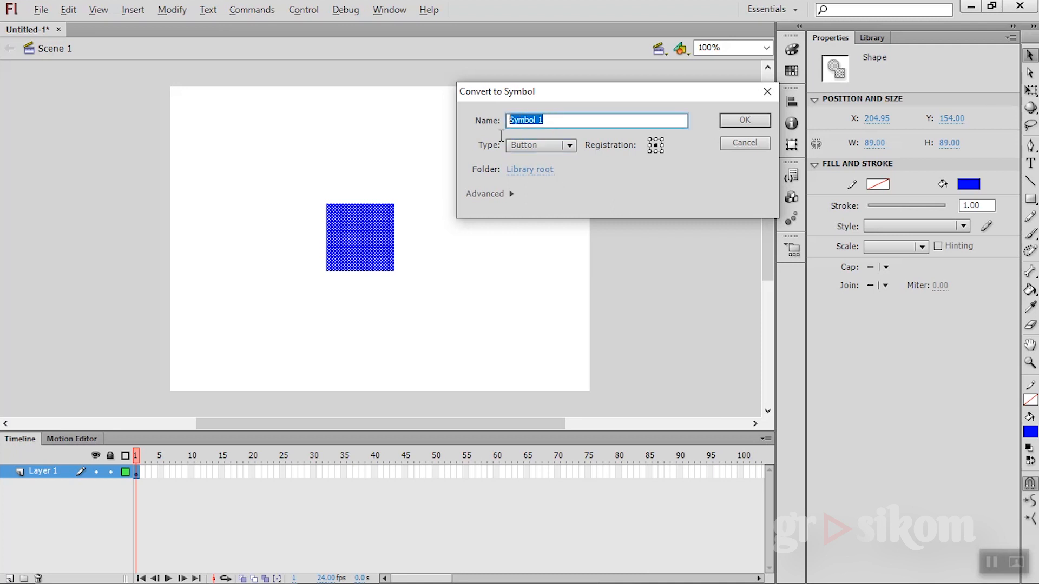
type("btn1")
left_click(752, 126)
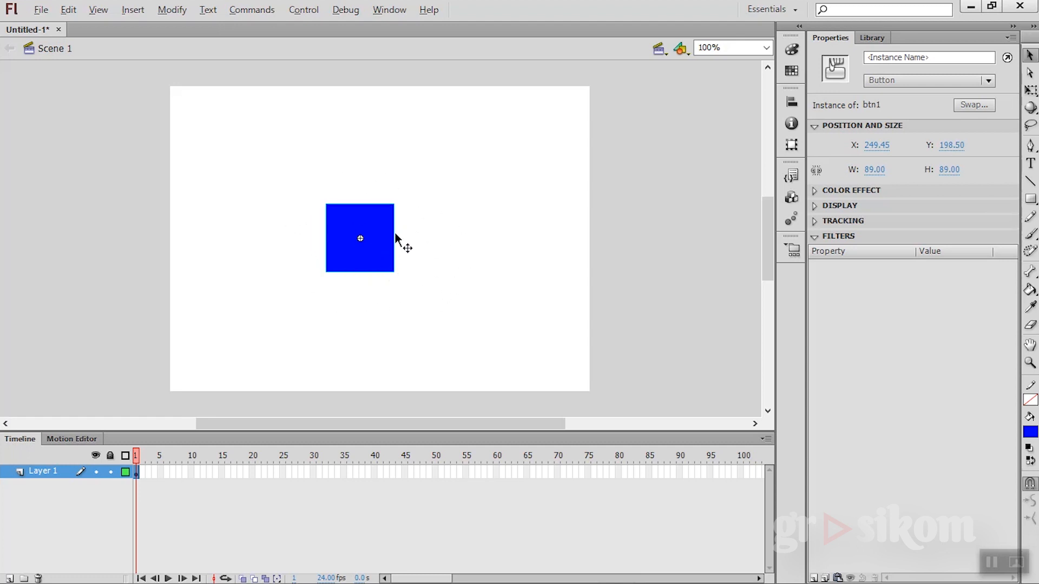
Open the btn1 button symbol for editing and add a new layer above the square's layer.
double_click(377, 234)
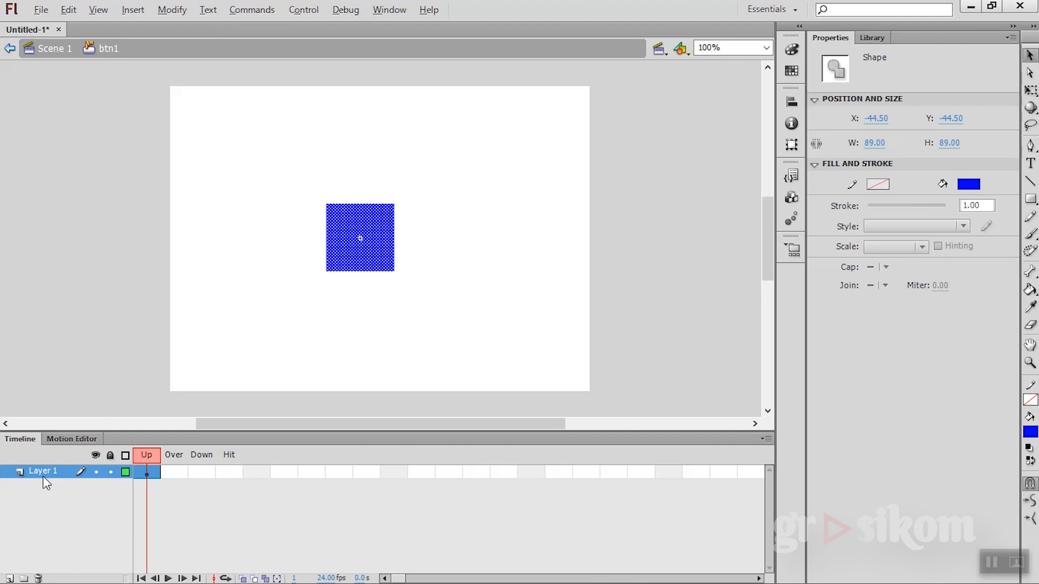
left_click(10, 579)
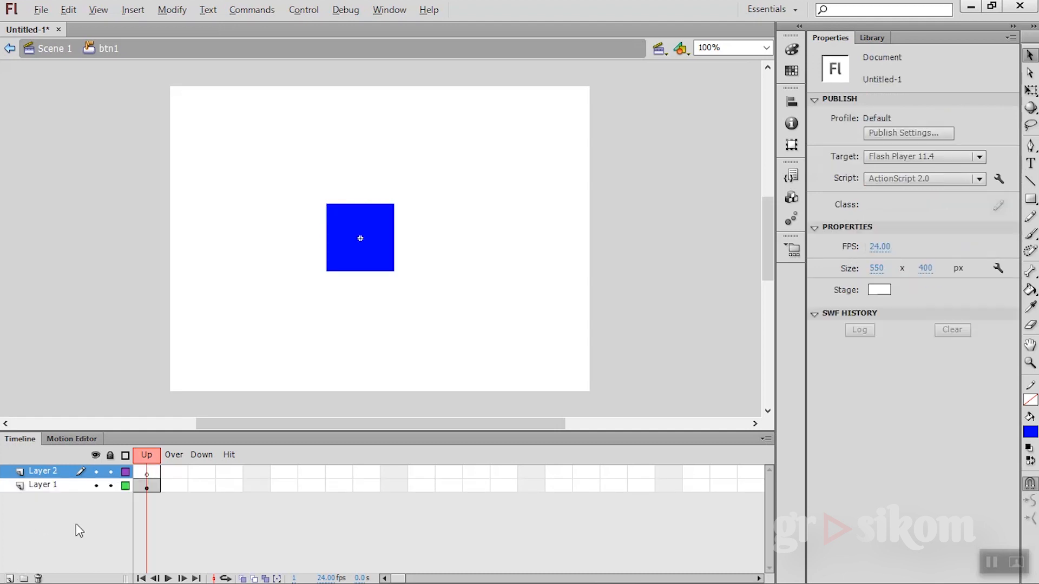
Draw a circle about 38 px across over the square on the new layer's Up frame and fill it with white (#FFFFFF).
left_click(1030, 199)
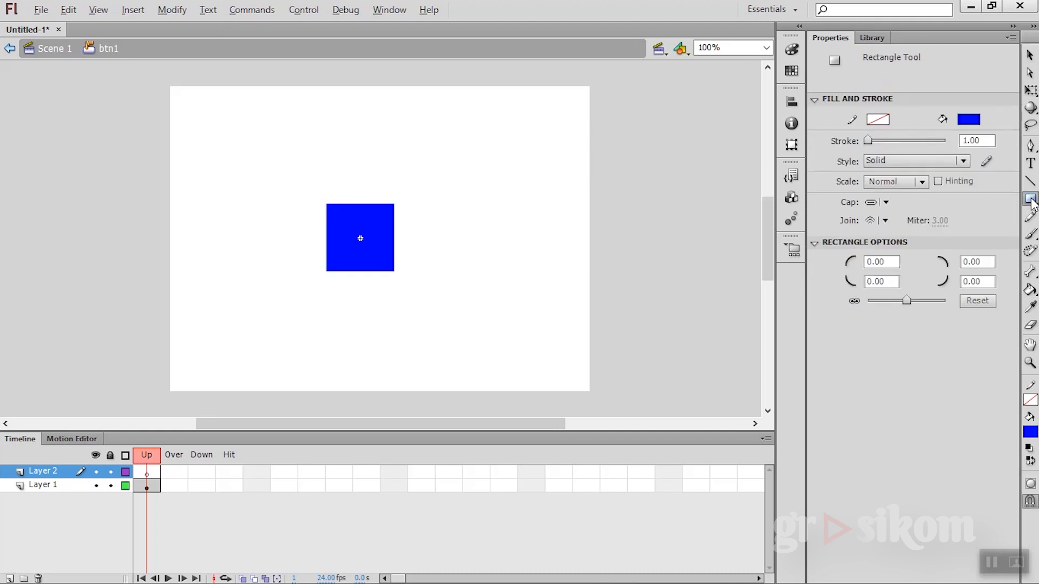
left_click_drag(1031, 203, 909, 216)
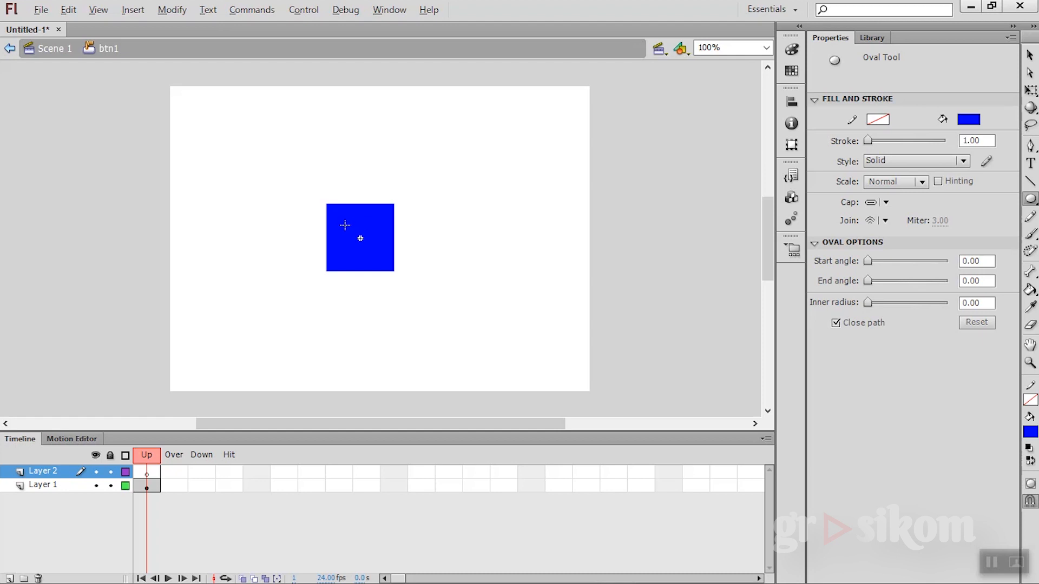
left_click_drag(349, 227, 377, 250)
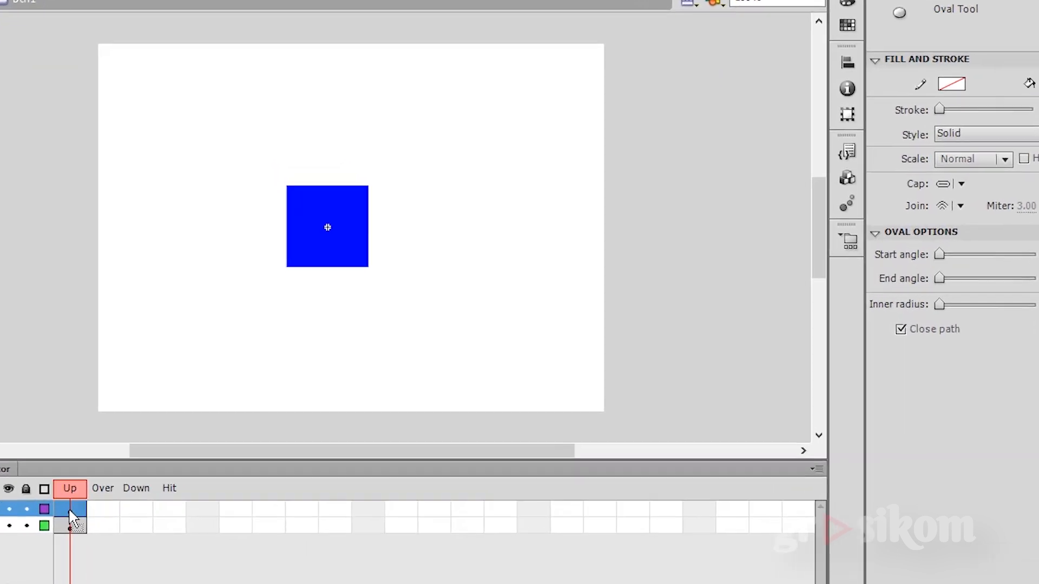
left_click(146, 472)
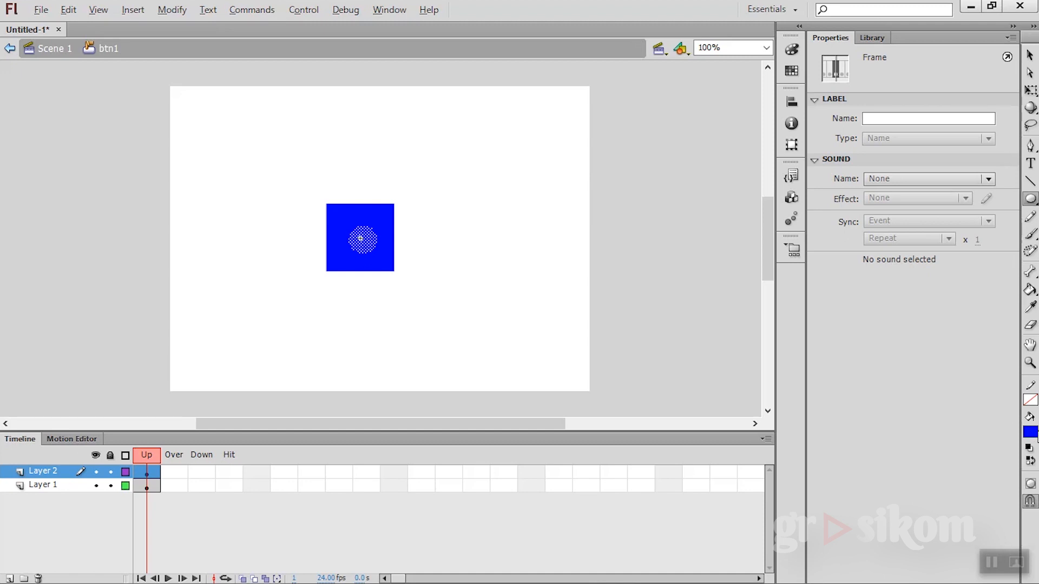
left_click(1030, 432)
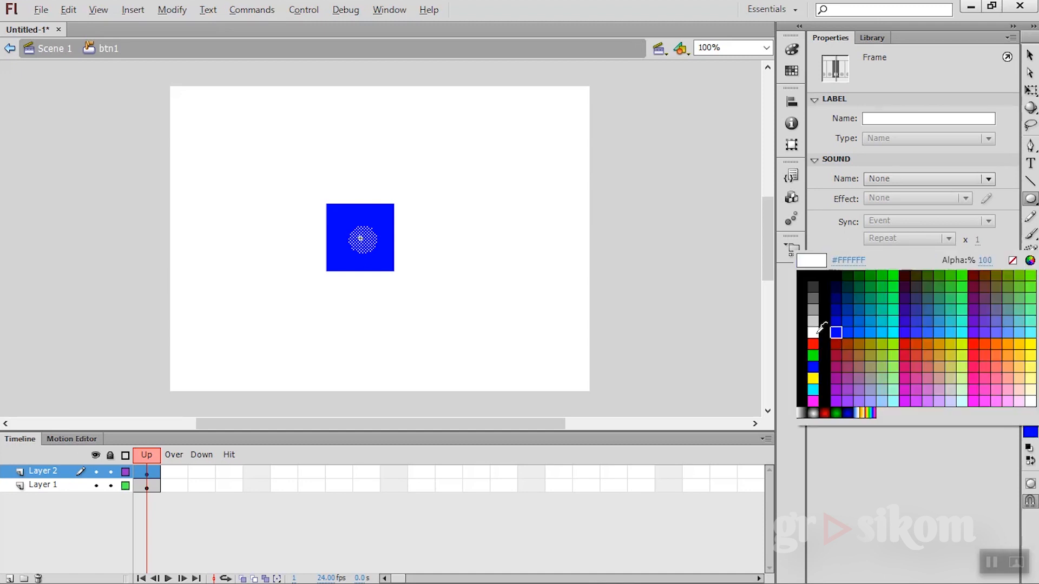
left_click(817, 331)
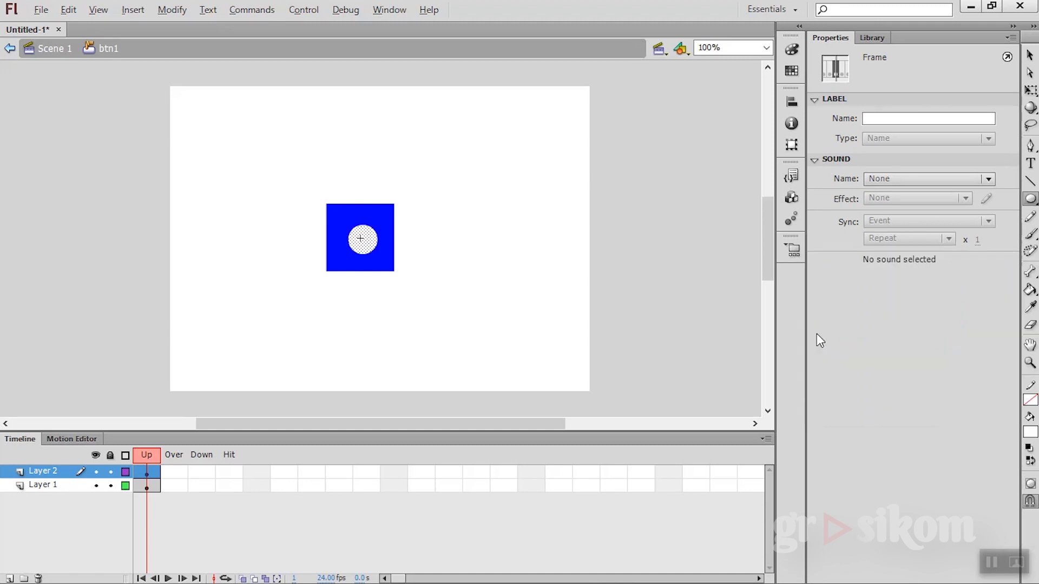
Nudge the white circle to the square's centre and enlarge it to about 46 px across.
left_click(1030, 54)
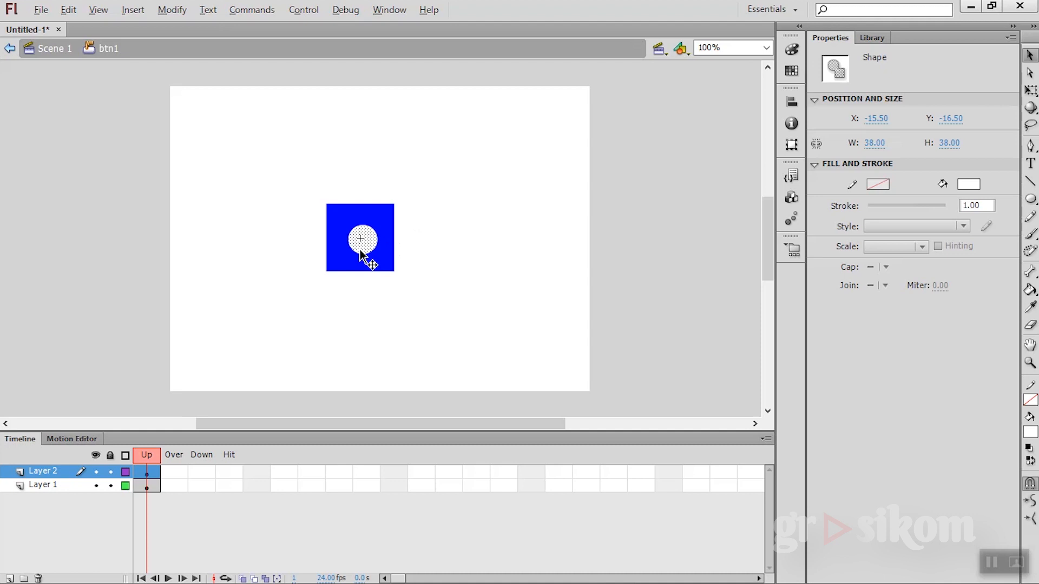
key("shift+Left")
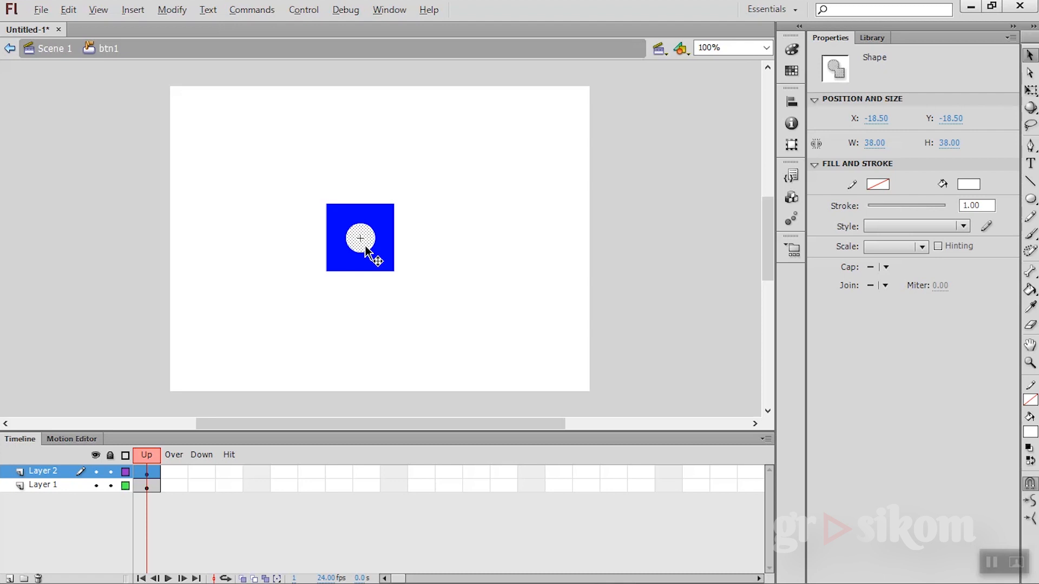
left_click(1030, 91)
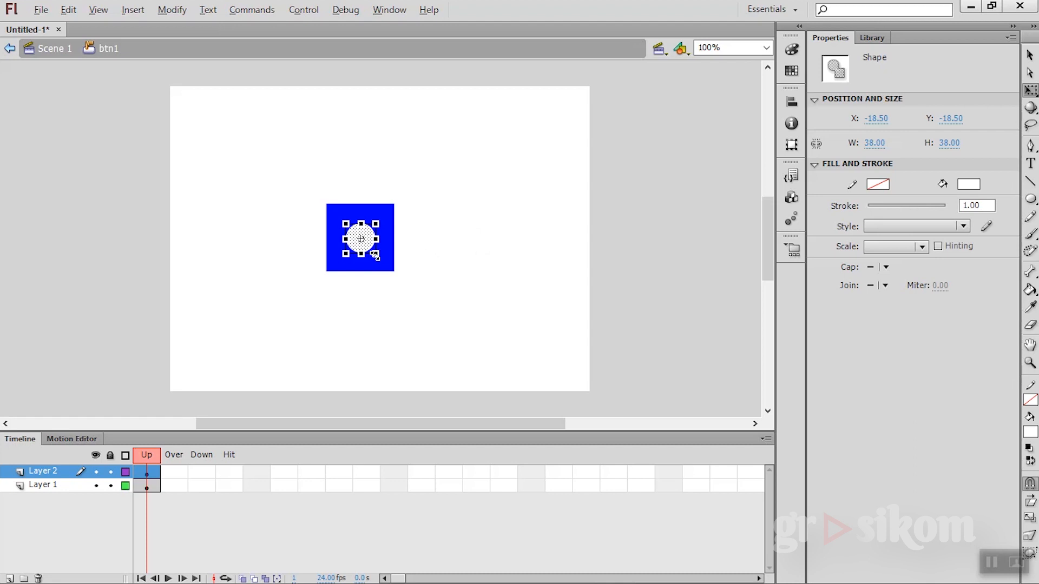
left_click_drag(374, 255, 382, 261)
Re-centre the enlarged circle on the square by nudging it to X -23.50, Y -23.50, and deselect it.
key("shift+Up")
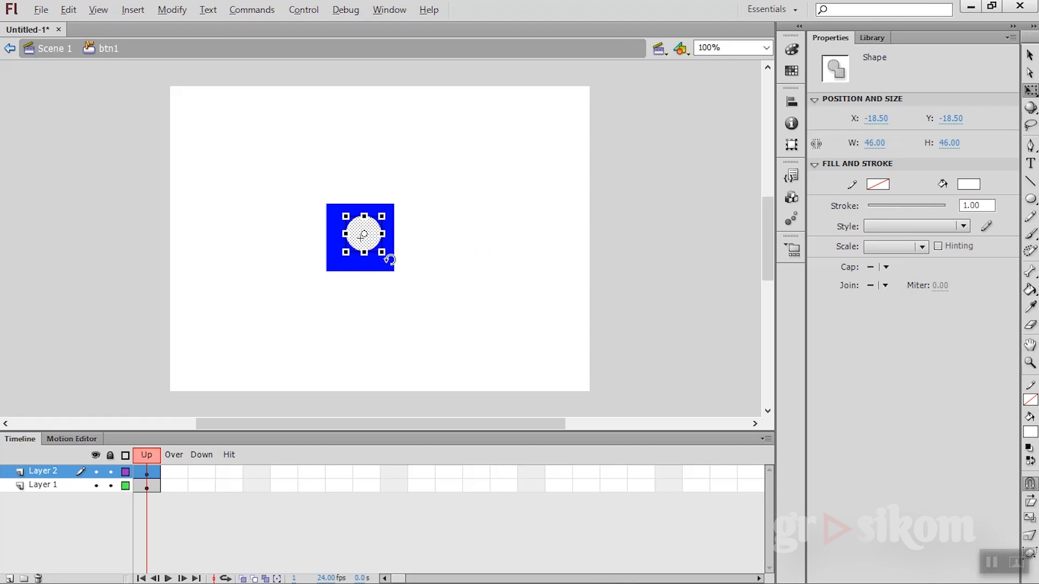
key("Left")
key("Left")
key("Left")
key("Left")
key("Left")
key("Left")
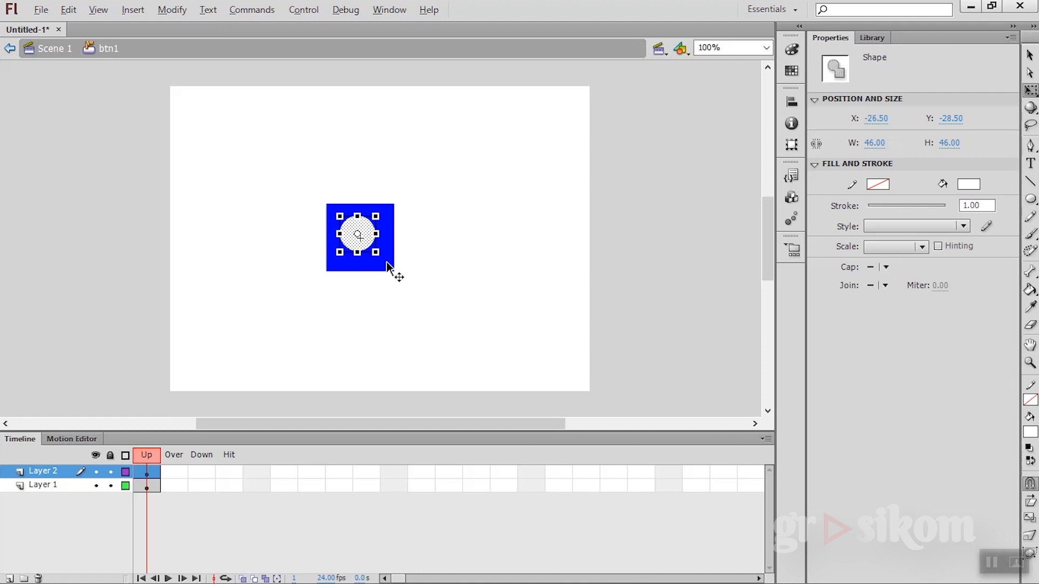
key("Down")
key("Down")
key("Down")
key("Down")
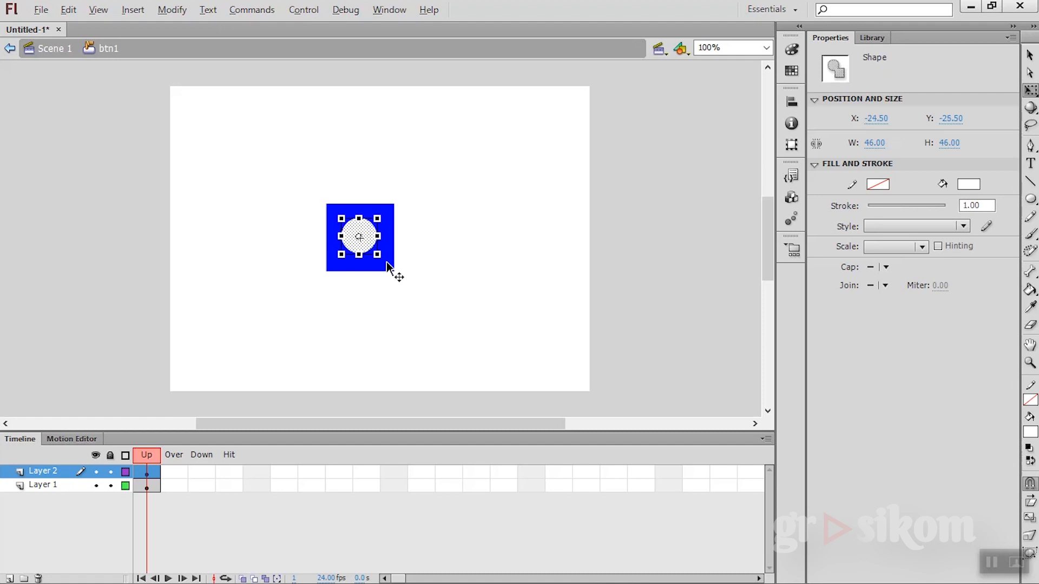
key("Down")
key("Right")
key("Down")
key("Right")
key("Up")
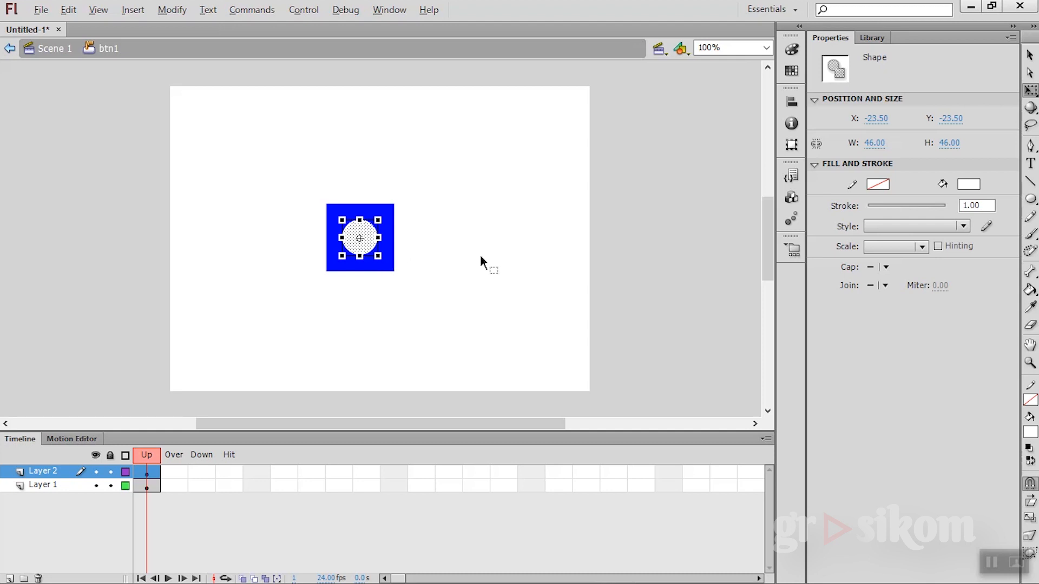
left_click(537, 252)
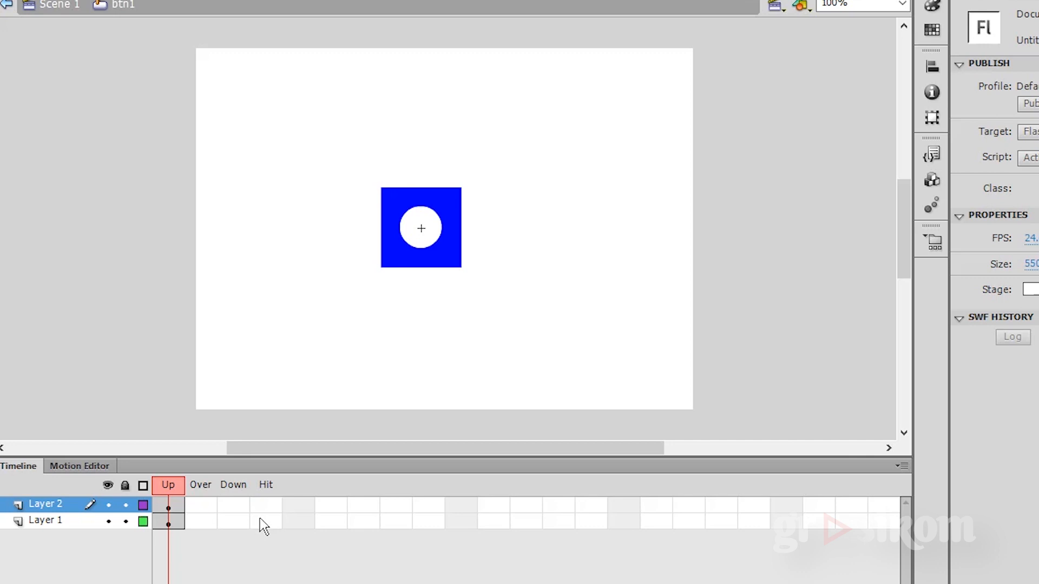
Extend the blue square on Layer 1 from the Up frame through the Hit frame.
left_click(263, 525)
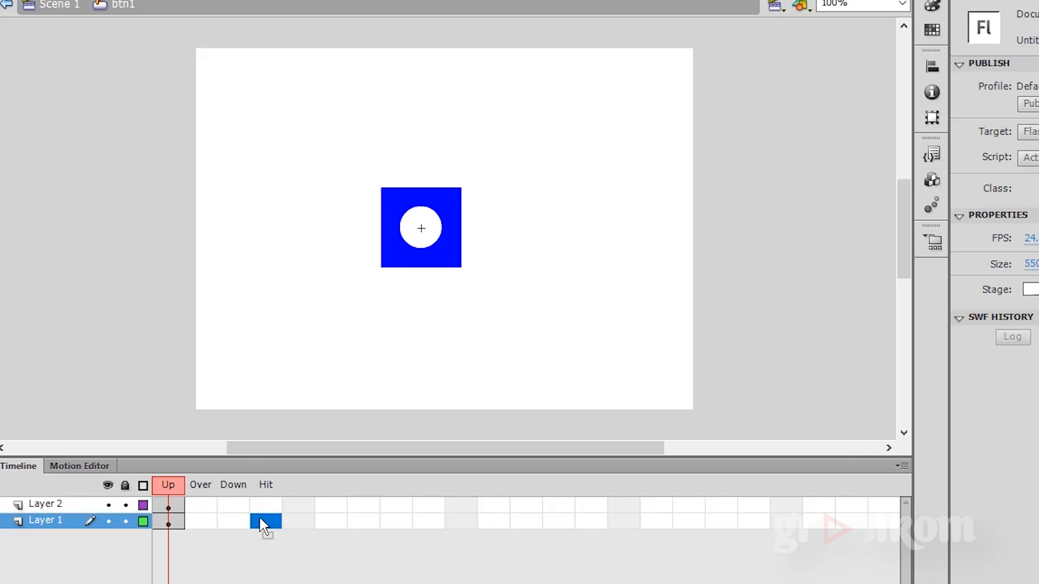
key("F6")
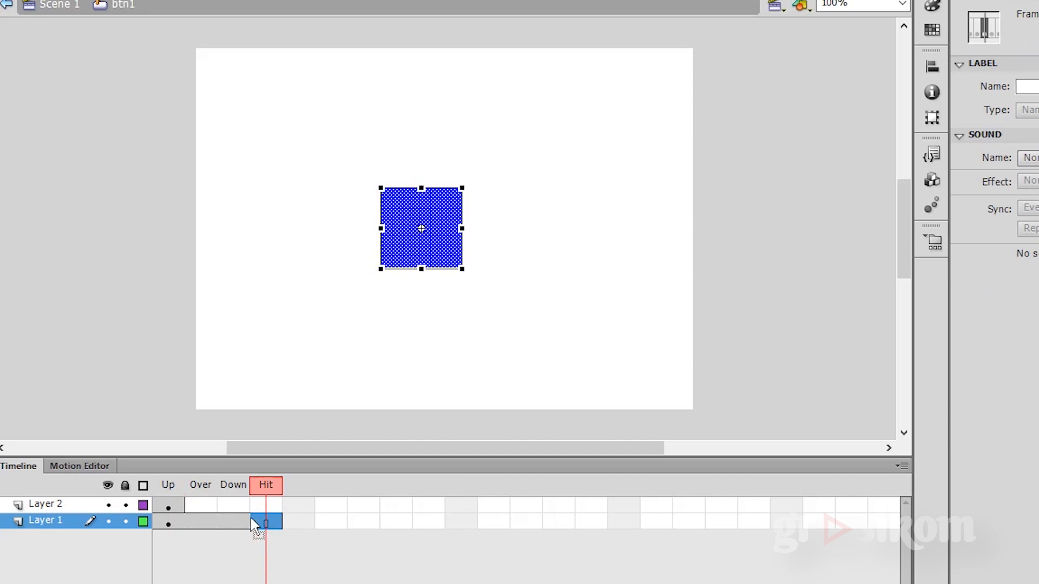
Add a keyframe at Layer 2's Over frame, shrink its circle to about 36 px, and nudge it back to the square's centre.
left_click(201, 487)
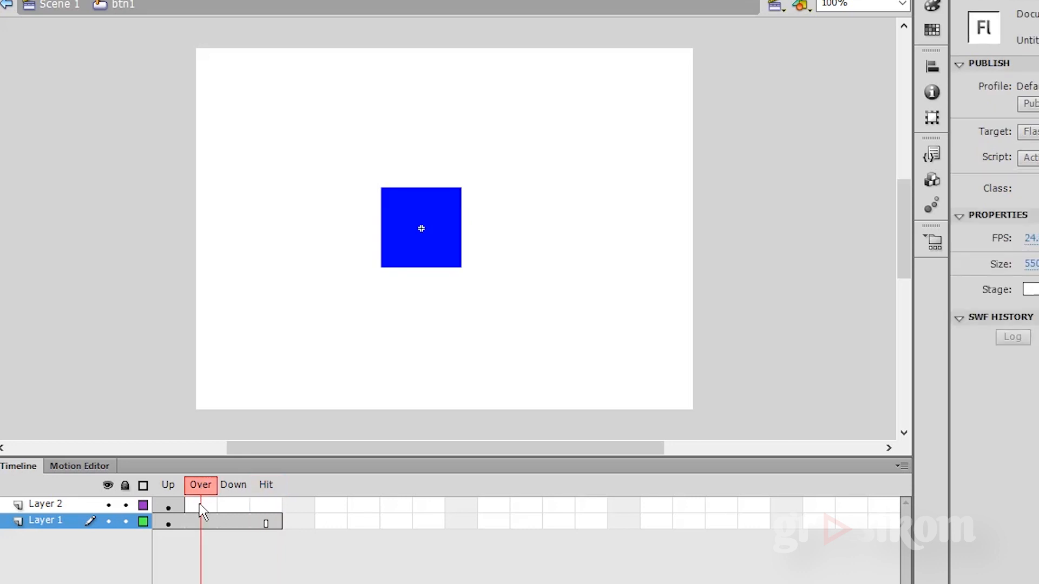
left_click(201, 506)
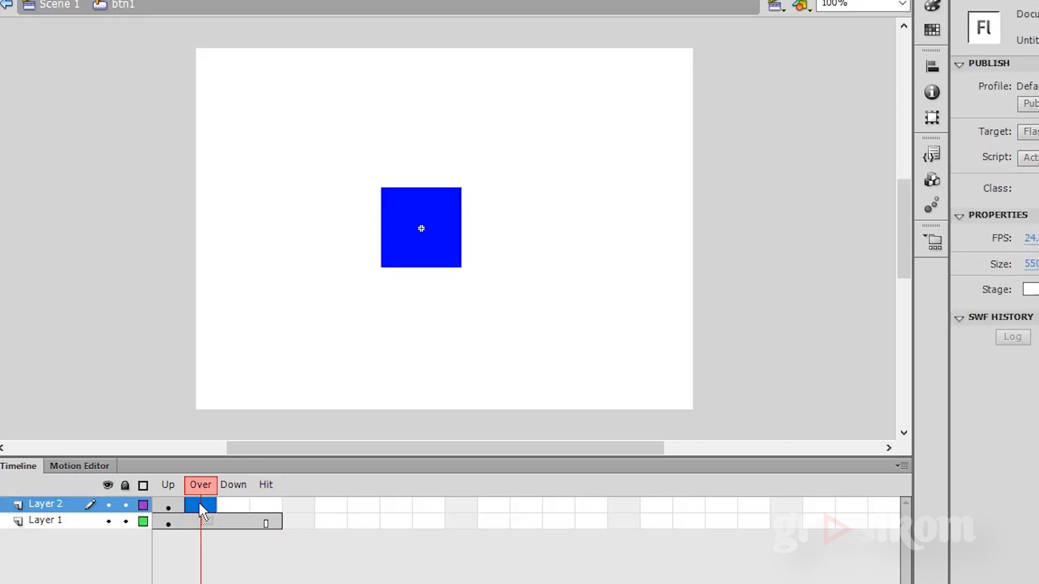
key("F6")
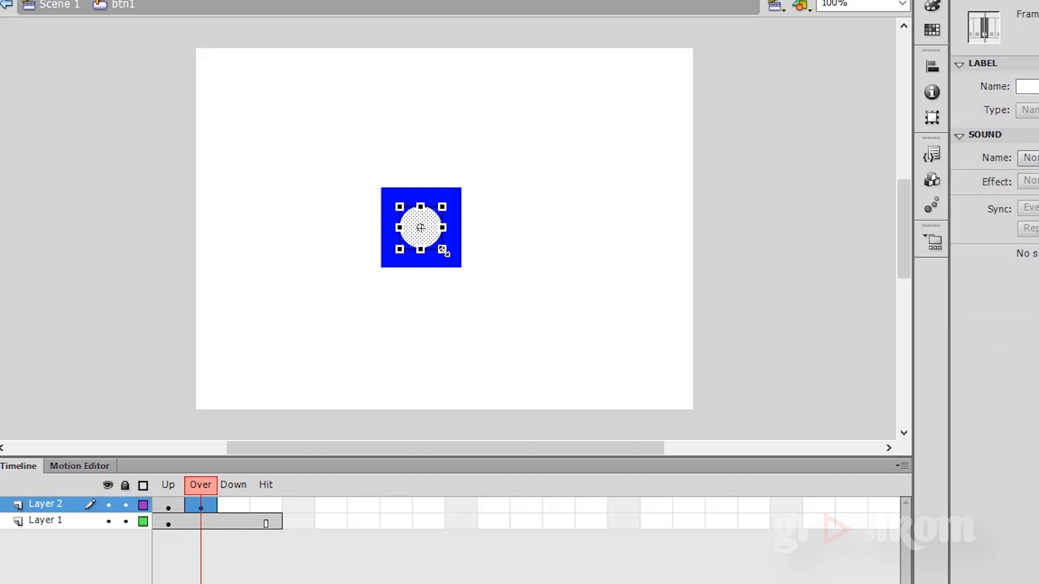
left_click_drag(444, 251, 436, 243)
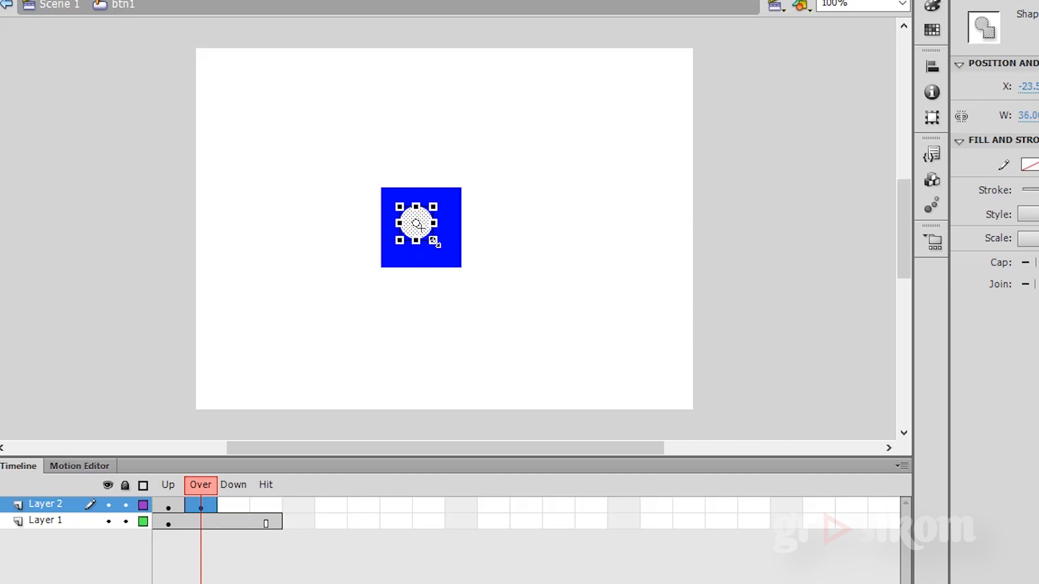
key("Right")
key("Right")
key("Right")
key("Right")
key("Right")
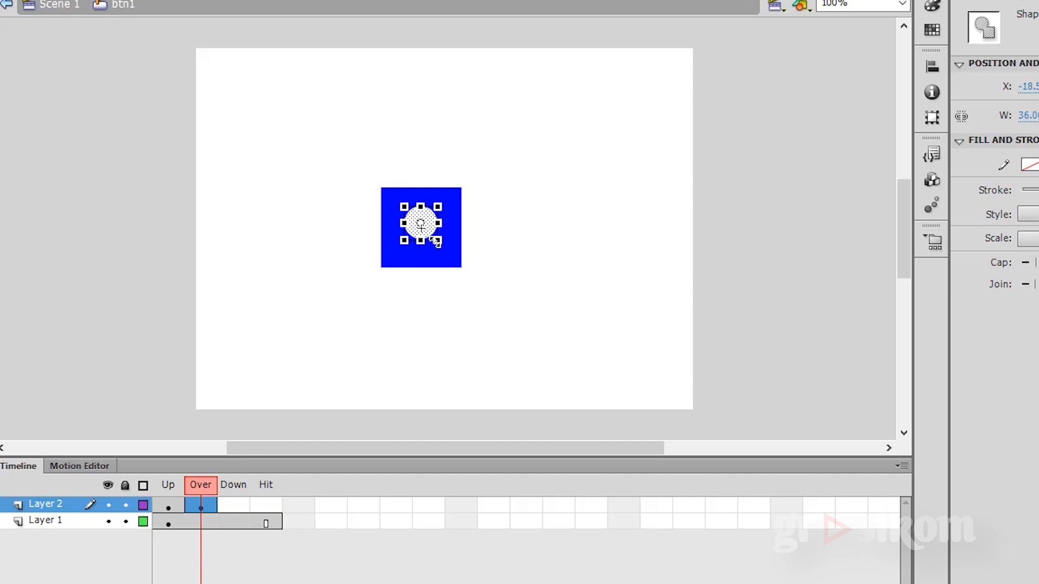
key("Down")
key("Down")
key("Down")
key("Down")
key("Down")
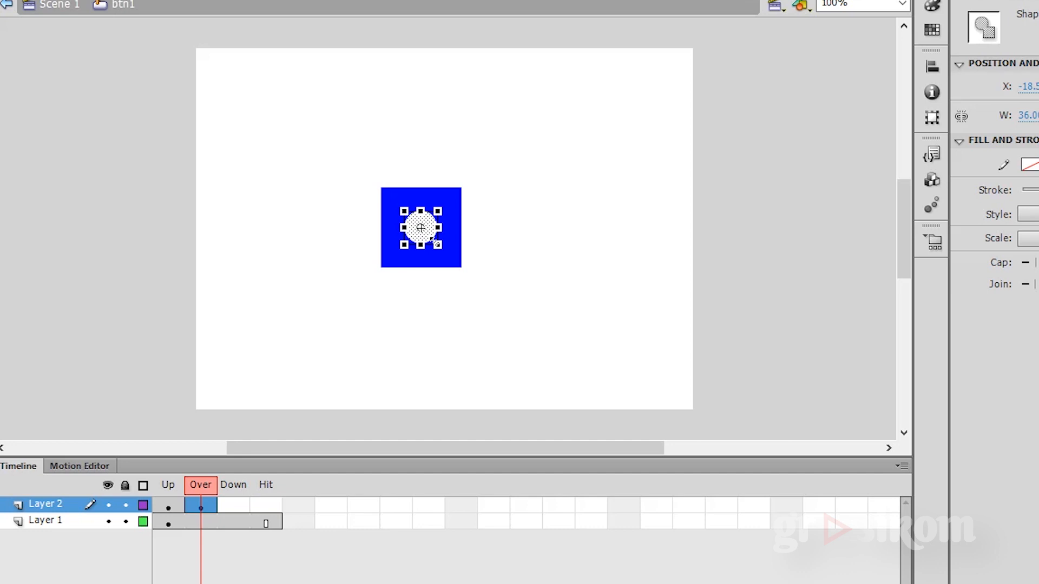
Compare the circle sizes in Layer 2's Up and Over frames.
left_click(170, 505)
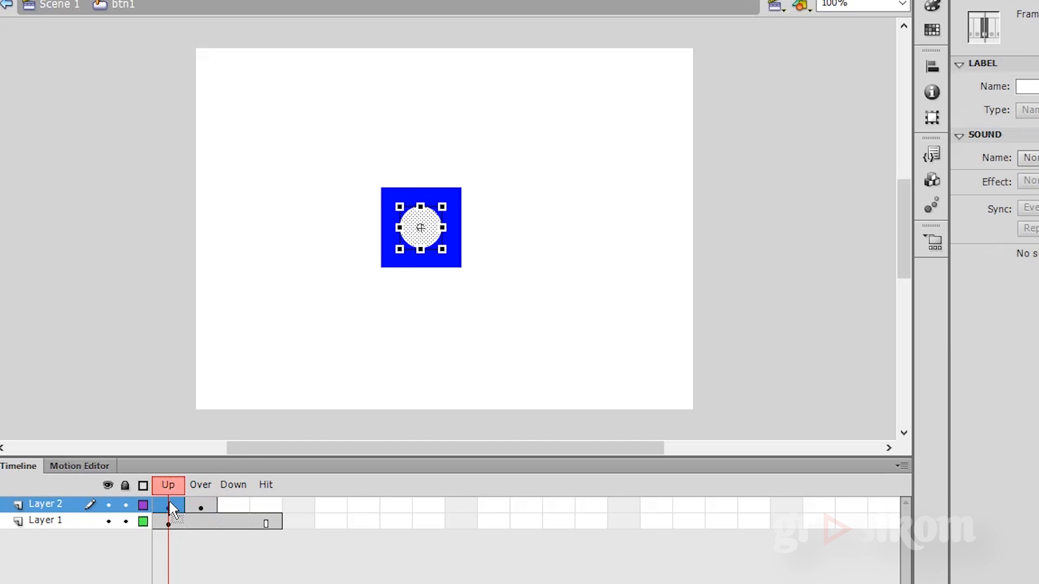
left_click(203, 503)
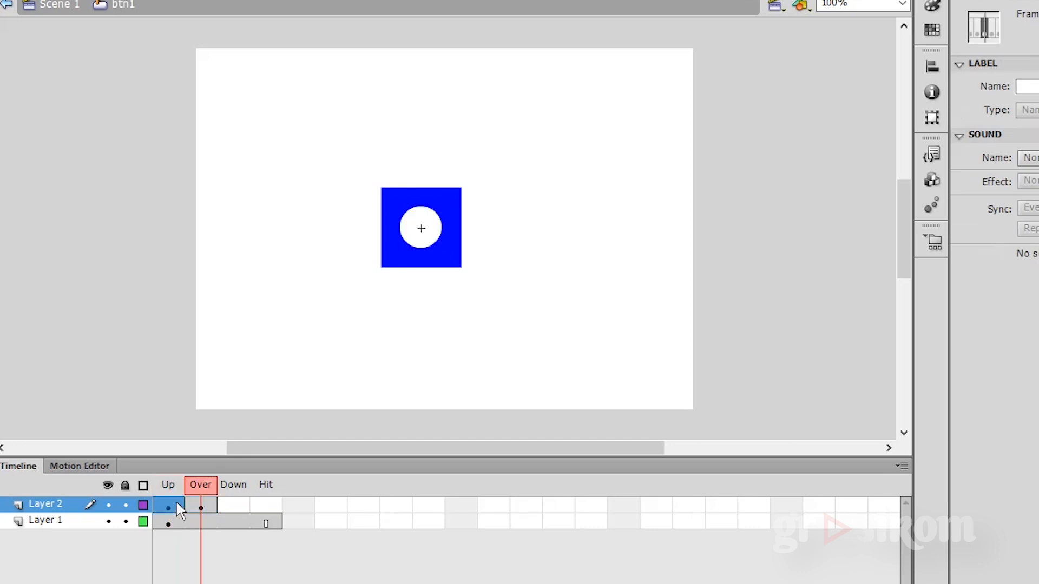
left_click(178, 508)
left_click(201, 506)
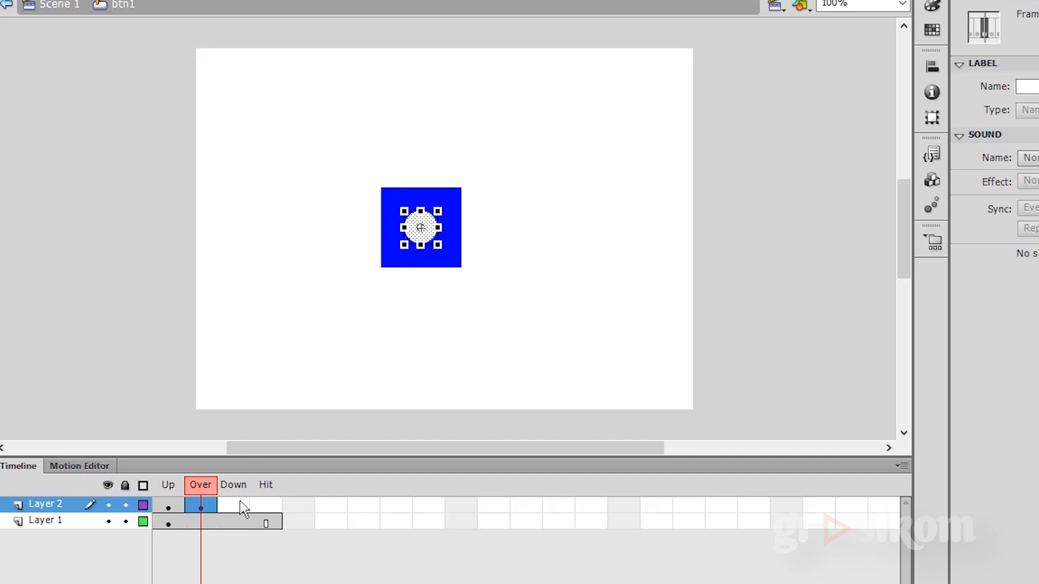
Copy Layer 2's Up keyframe with the larger circle to the Down frame and fill that circle with yellow.
left_click(176, 509)
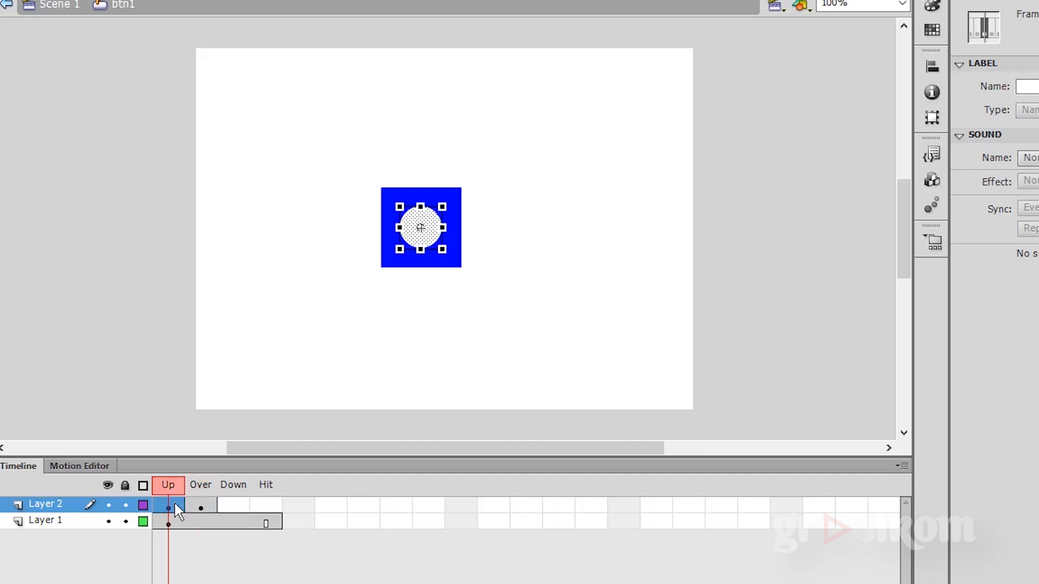
left_click(230, 509)
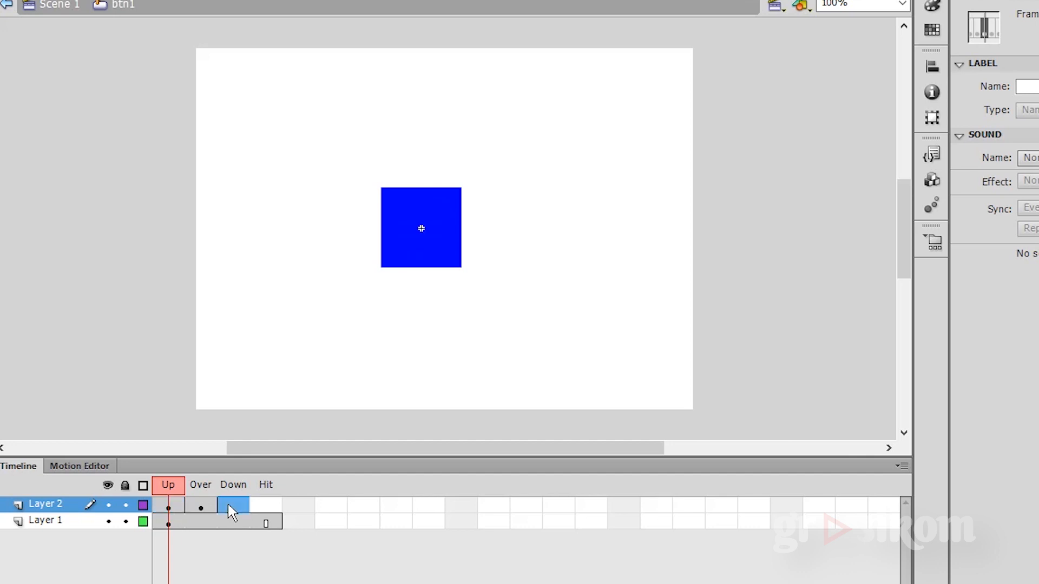
key("F6")
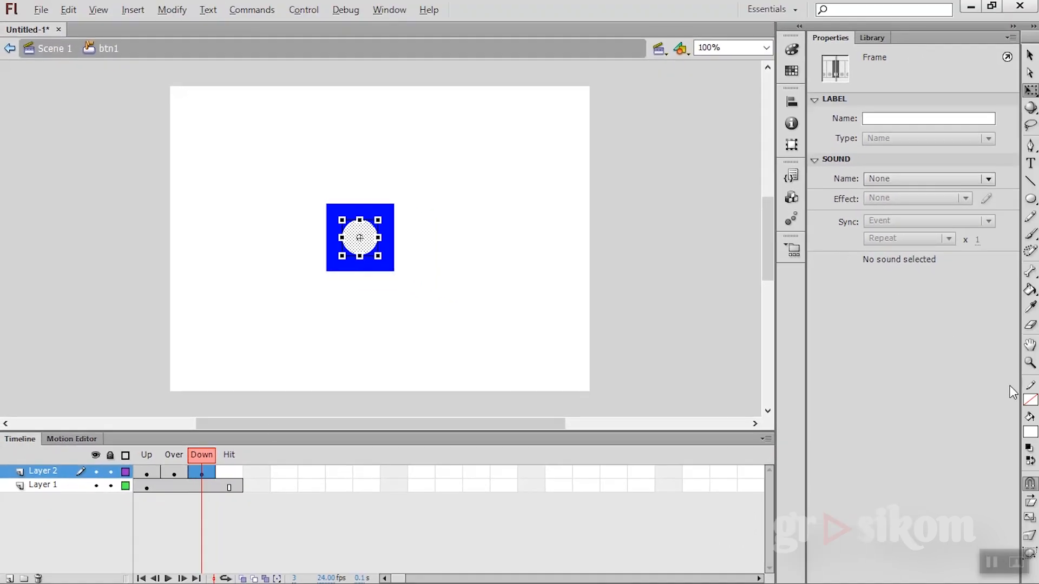
left_click(1035, 436)
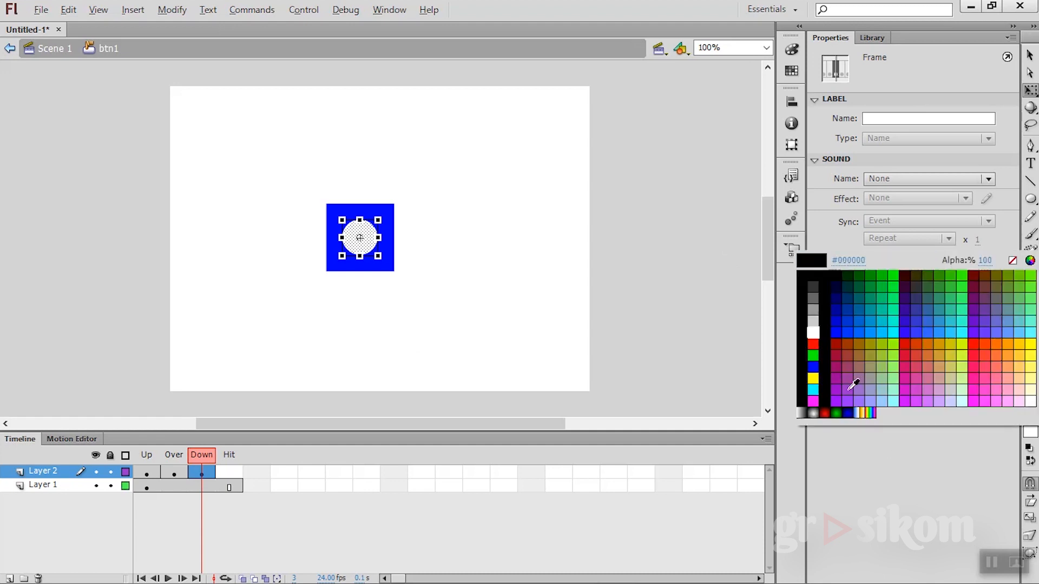
left_click(813, 378)
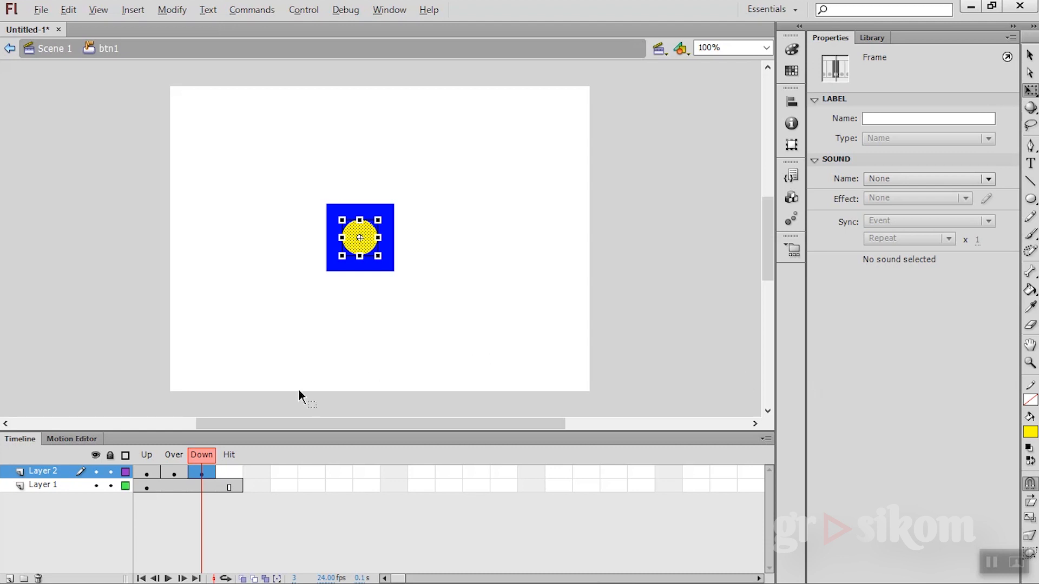
Check the button's Down and Hit frames and return to Scene 1 with nothing selected.
left_click(237, 472)
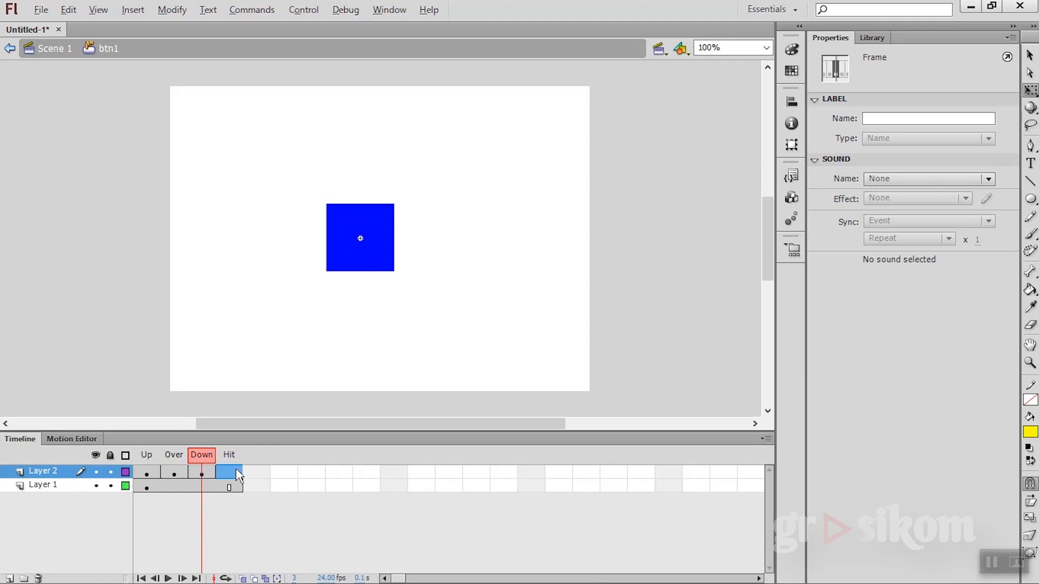
left_click(210, 456)
left_click(223, 455)
left_click(204, 456)
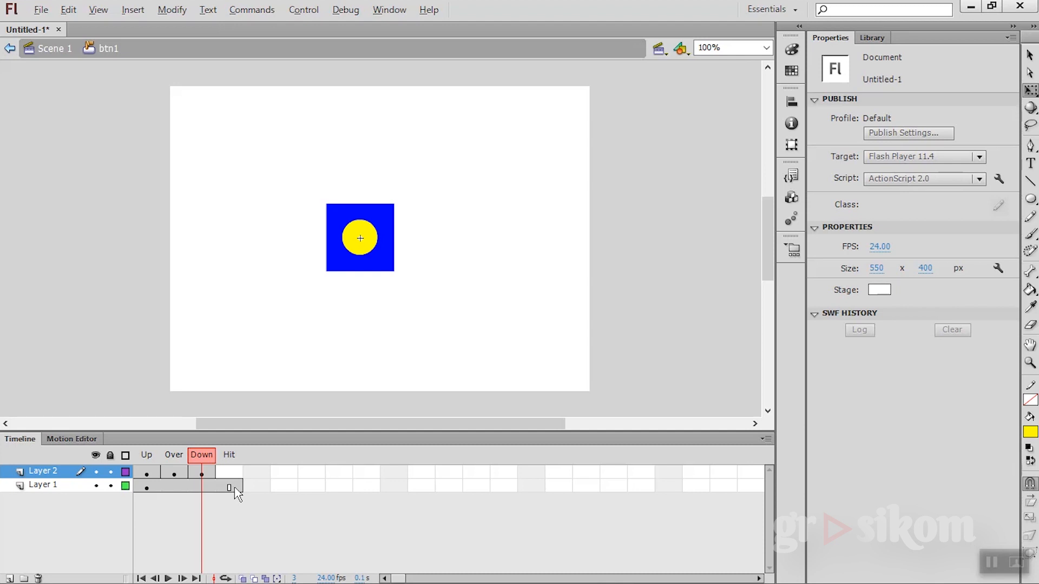
left_click_drag(236, 493, 85, 107)
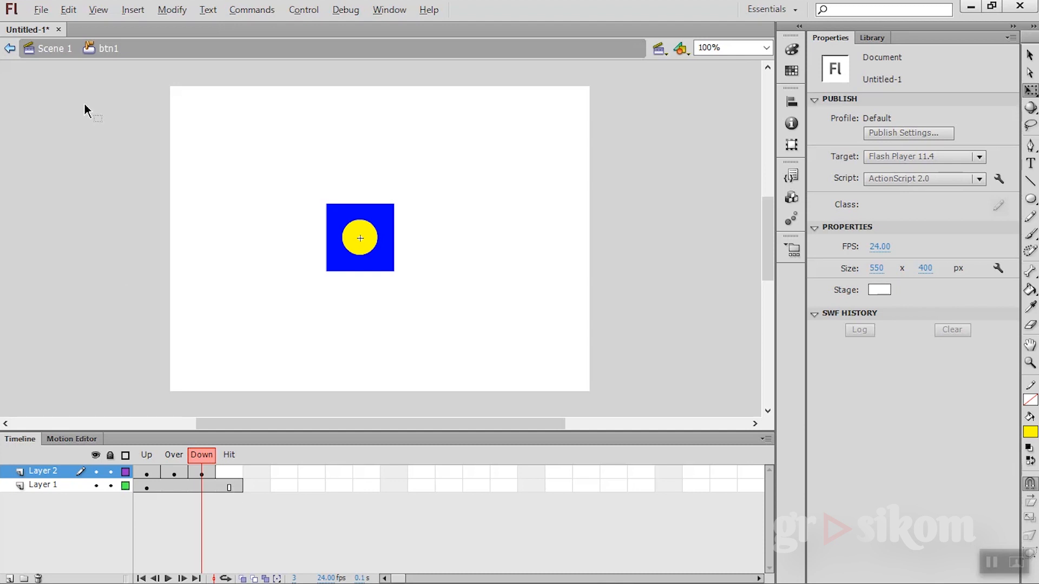
left_click(58, 53)
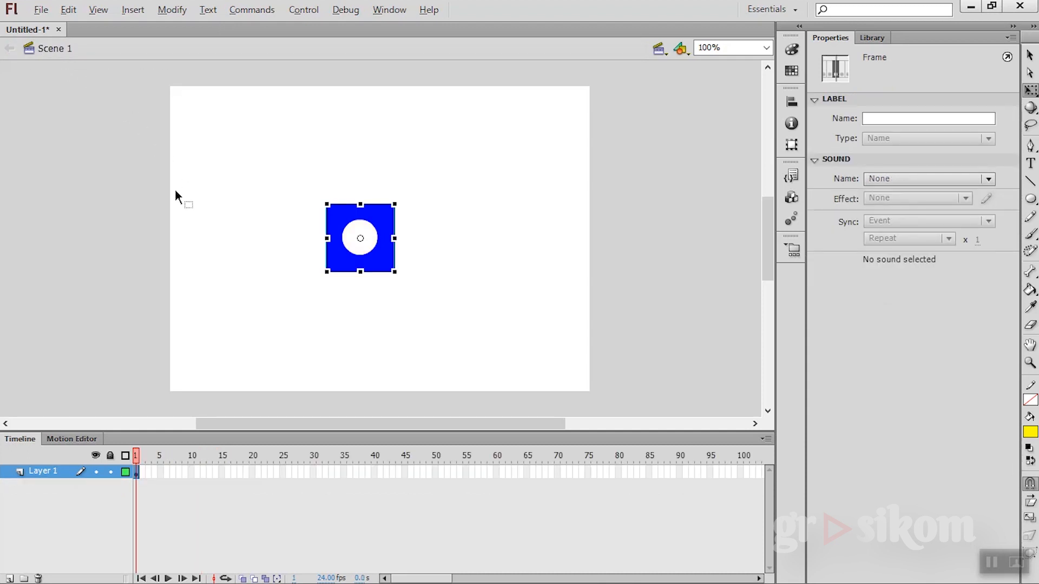
left_click(219, 201)
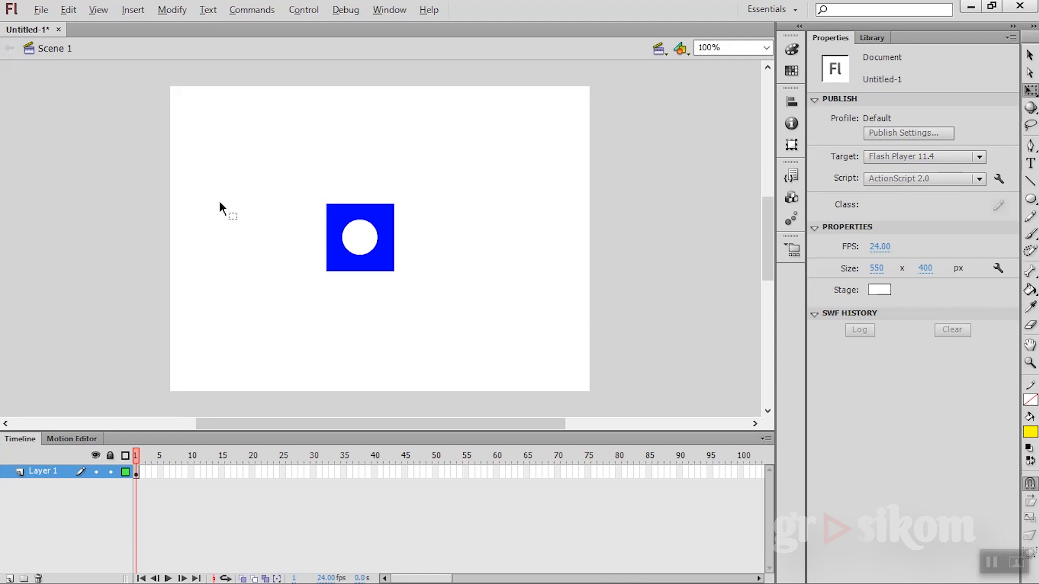
Test the movie to check the button's Over and Down states, and close the preview.
key("ctrl+Return")
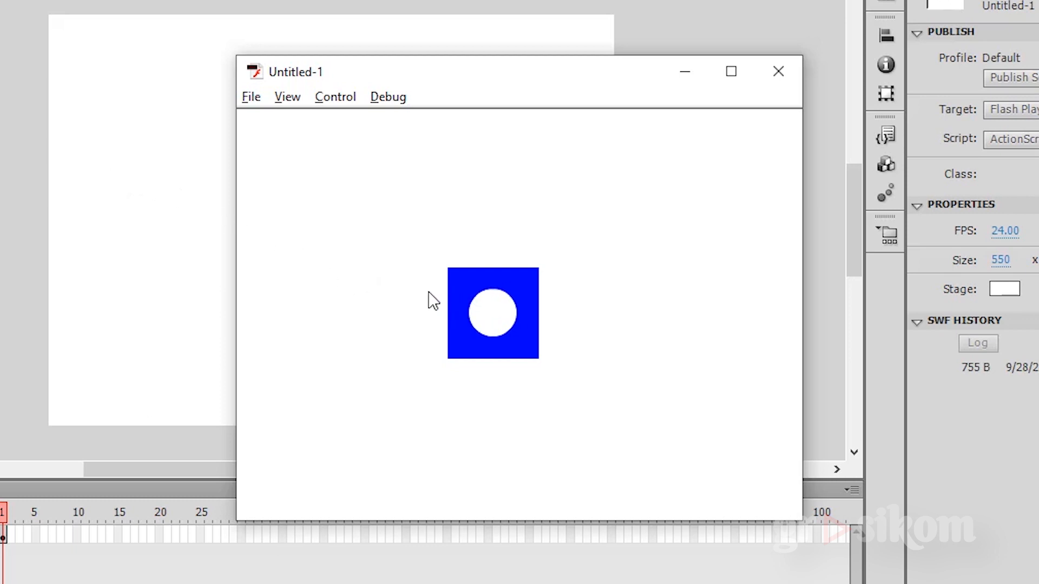
left_click(479, 314)
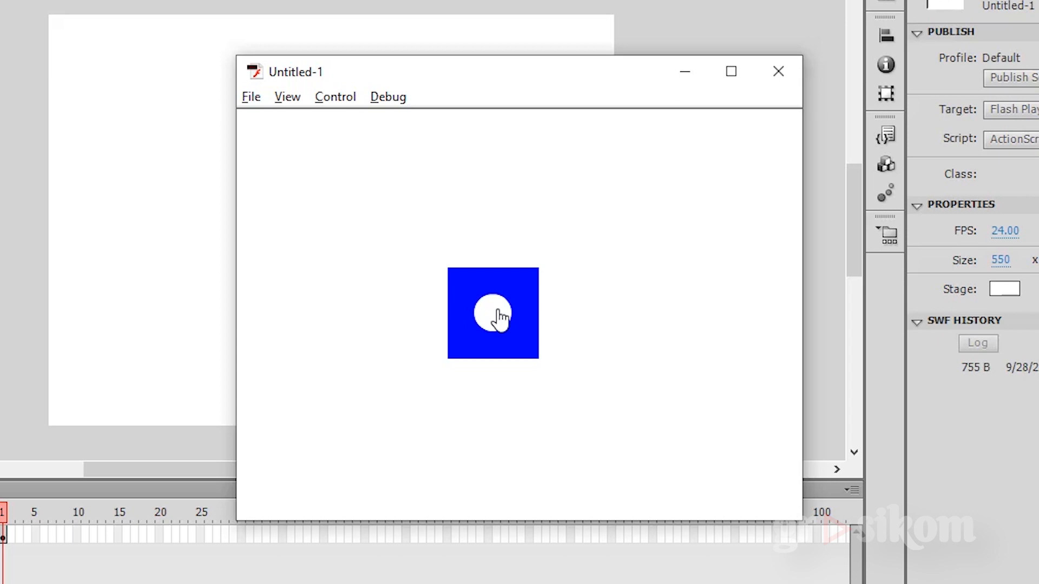
left_click(499, 319)
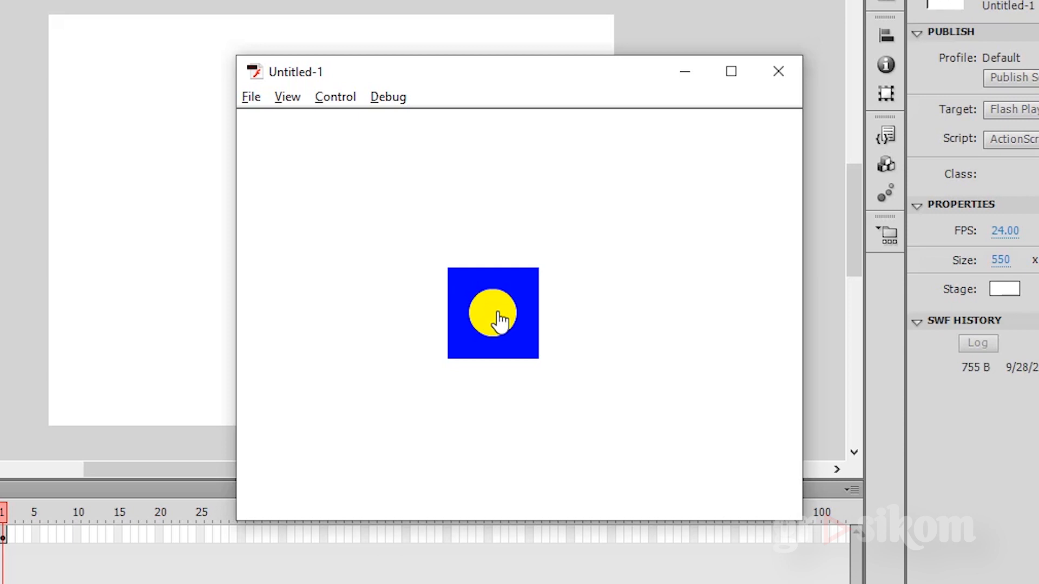
left_click(498, 320)
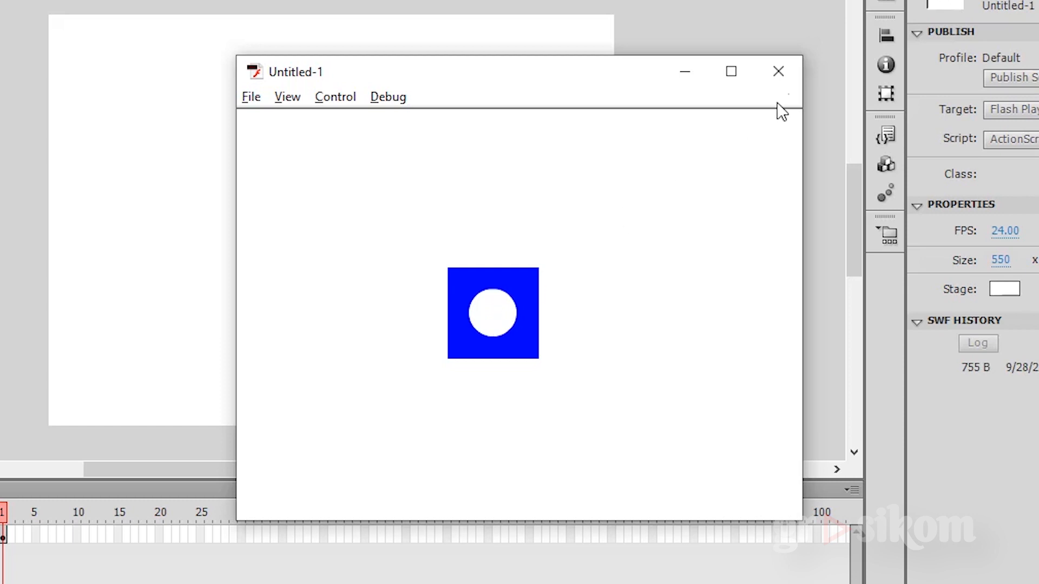
left_click(779, 69)
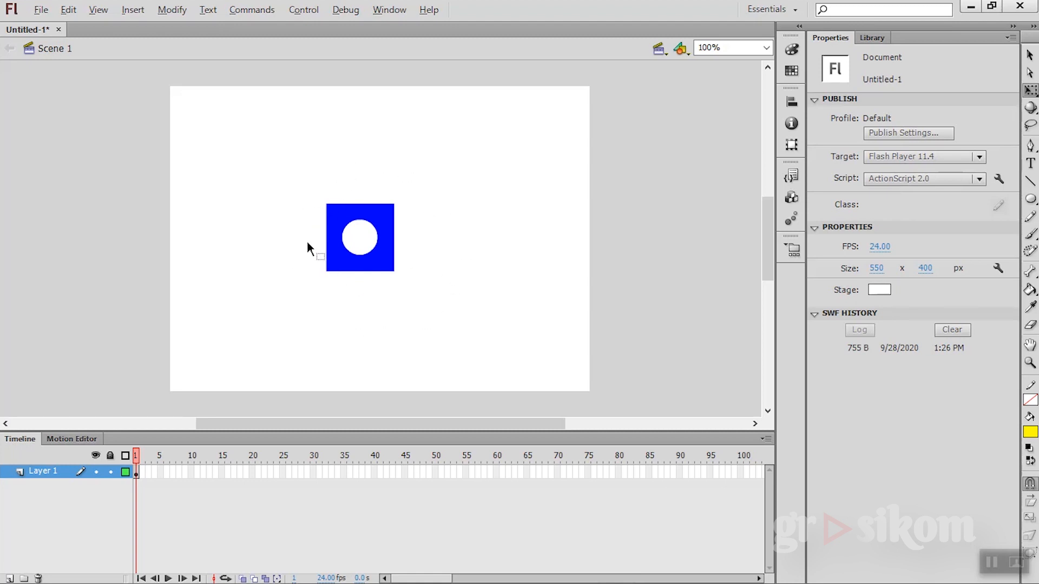
Copy the btn1 instance and shift the original 70 px left to X 179.45.
left_click(367, 219)
left_click(364, 219)
key("ctrl+c")
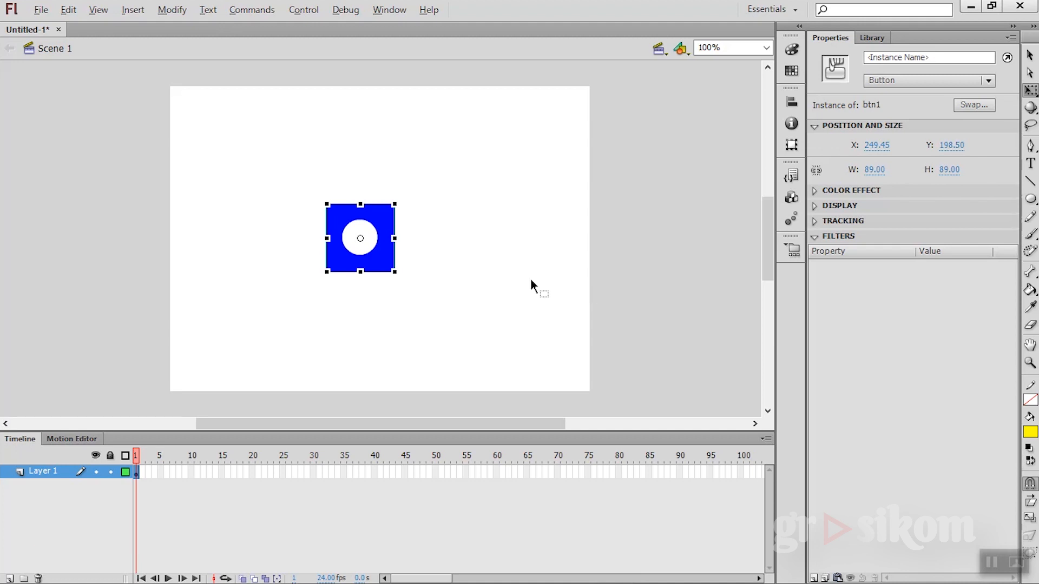
key("shift+Left")
key("shift+Left")
key("shift+Left")
key("shift+Left")
key("shift+Left")
key("shift+Left")
key("shift+Left")
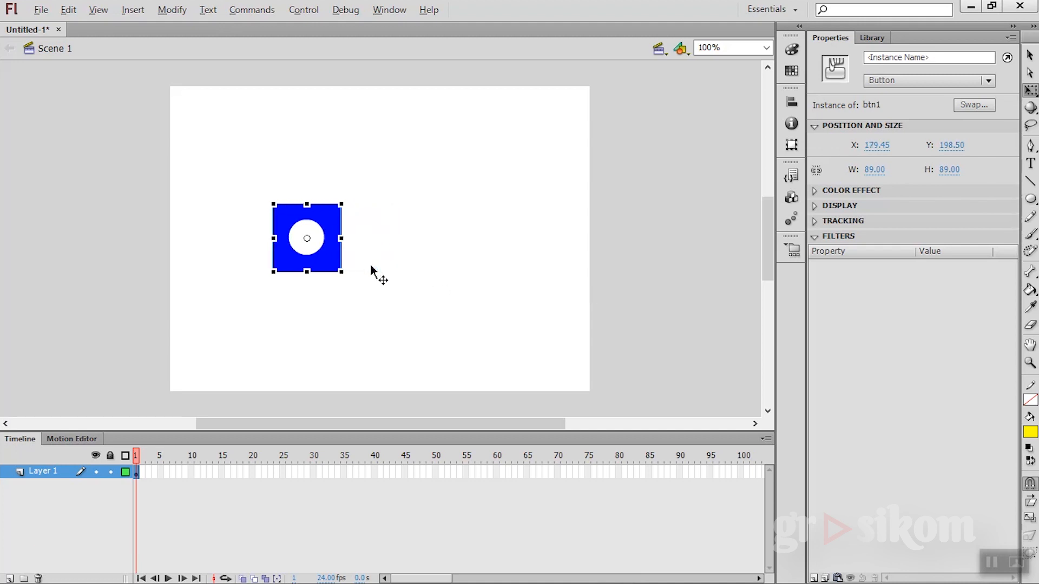
Paste the copied btn1 instance in place and move the copy right to X 369.45.
key("ctrl+shift+v")
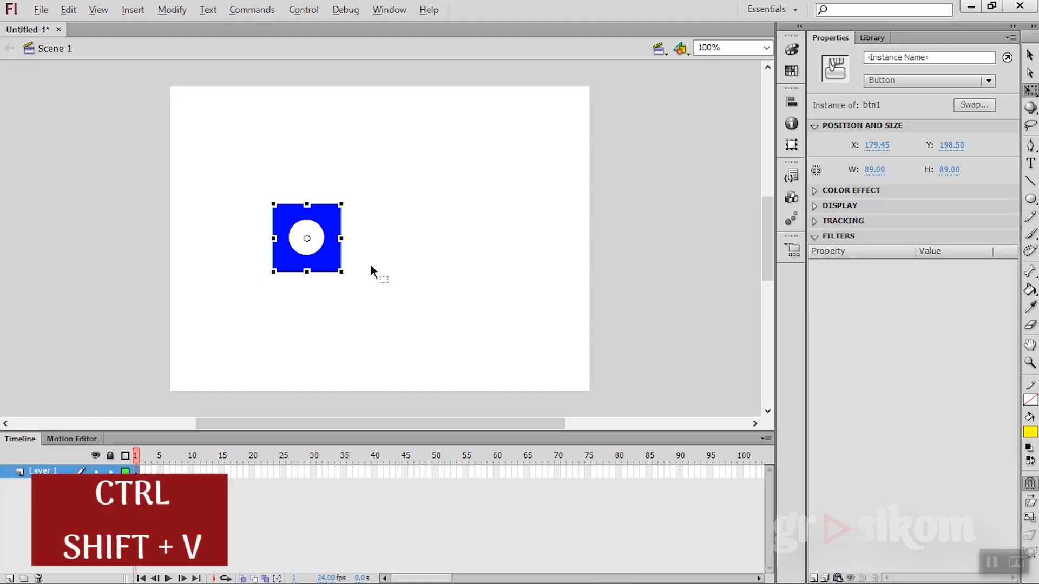
key("shift+Right")
key("shift+Right")
key("shift+Right")
key("shift+Right")
key("shift+Right")
key("shift+Right")
key("shift+Right")
key("shift+Right")
key("shift+Right")
key("shift+Right")
key("shift+Right")
key("shift+Right")
key("shift+Right")
key("shift+Right")
key("shift+Right")
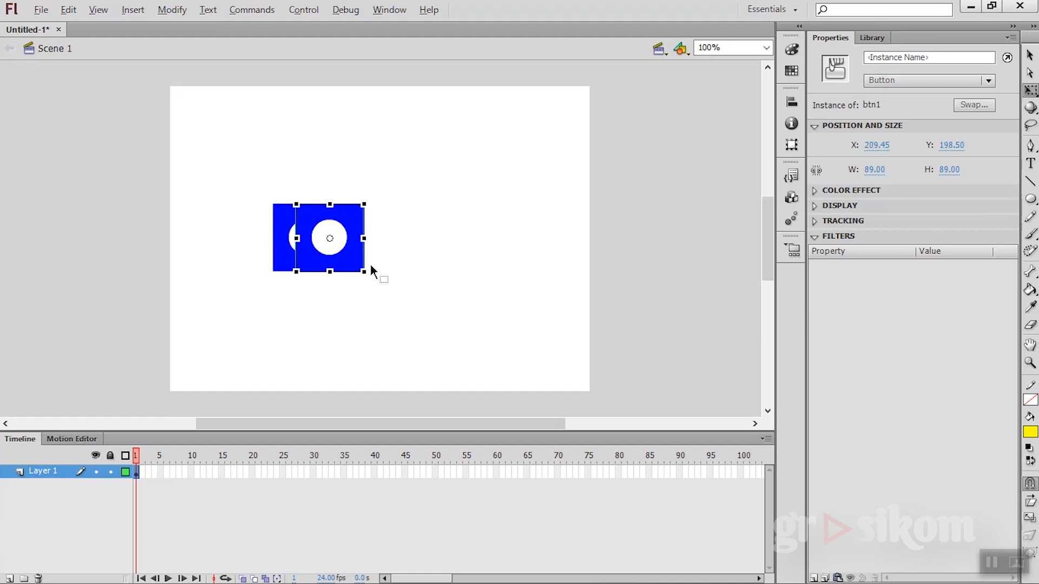
key("shift+Right")
key("shift+Right")
key("shift+Right")
key("shift+Right")
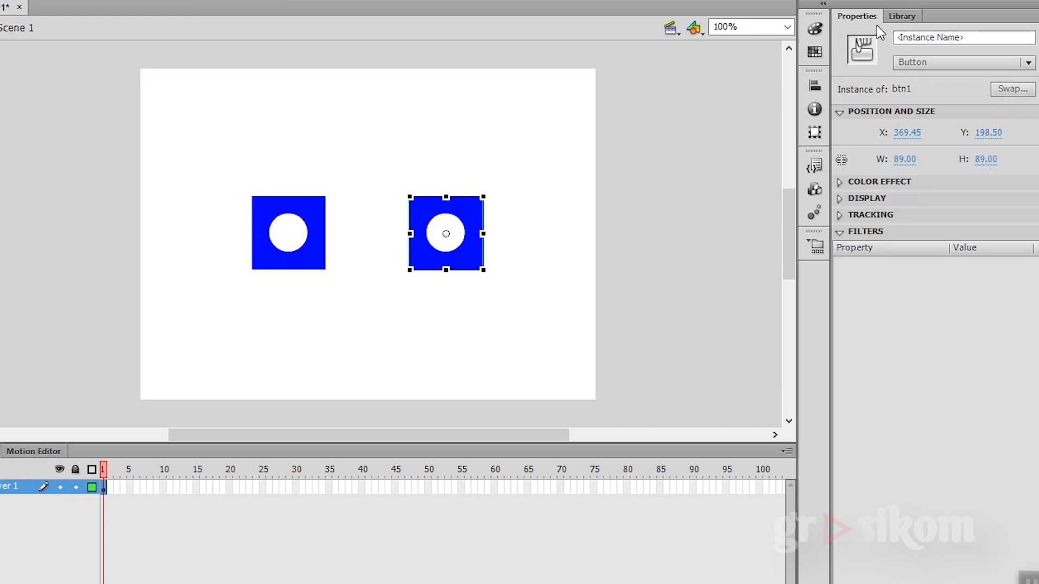
Swap the right-hand button instance for a duplicate of the btn1 symbol named btn2.
left_click(1013, 89)
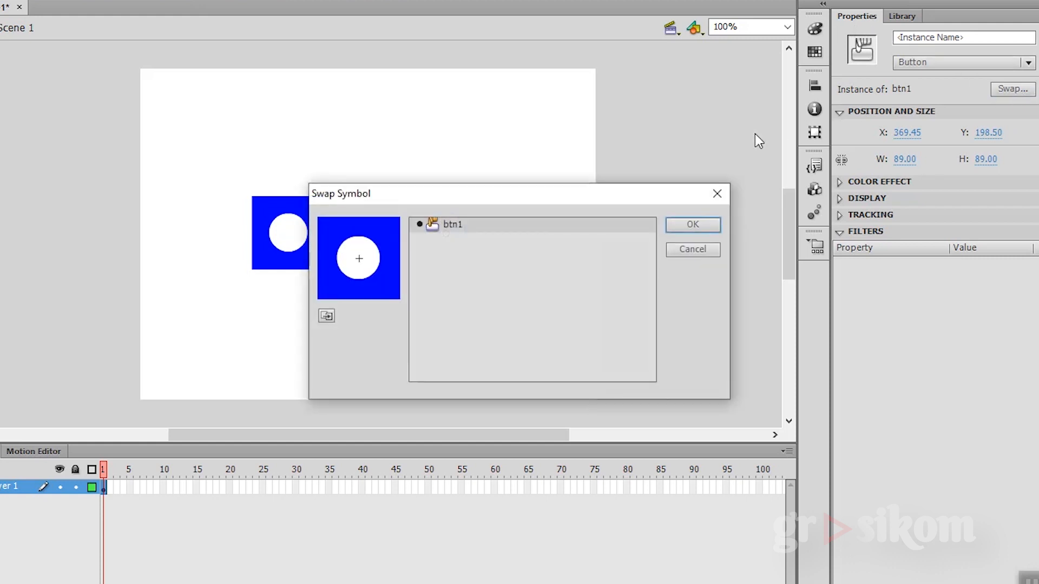
left_click_drag(618, 196, 832, 129)
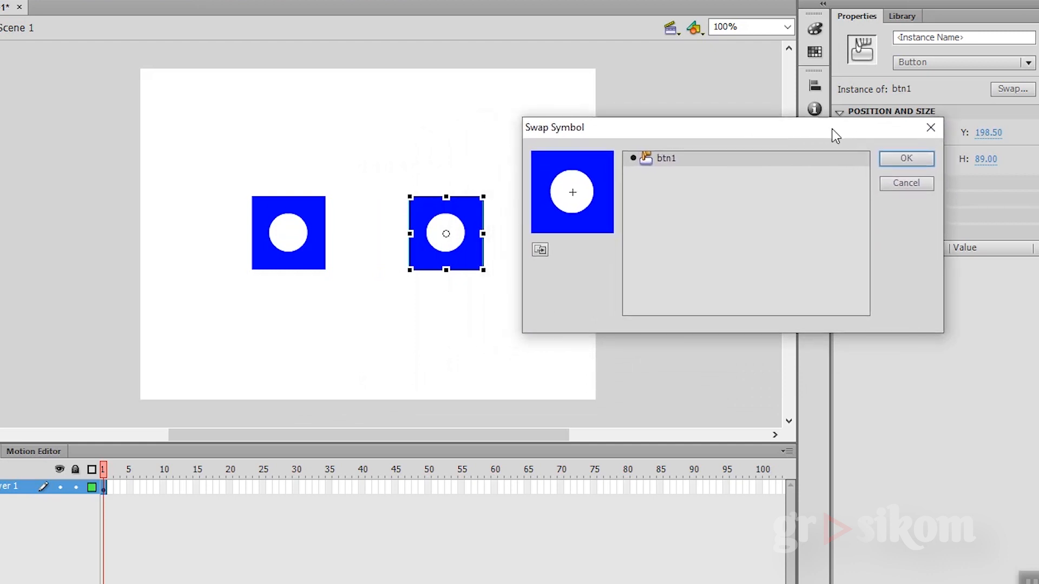
left_click(541, 250)
type("bt")
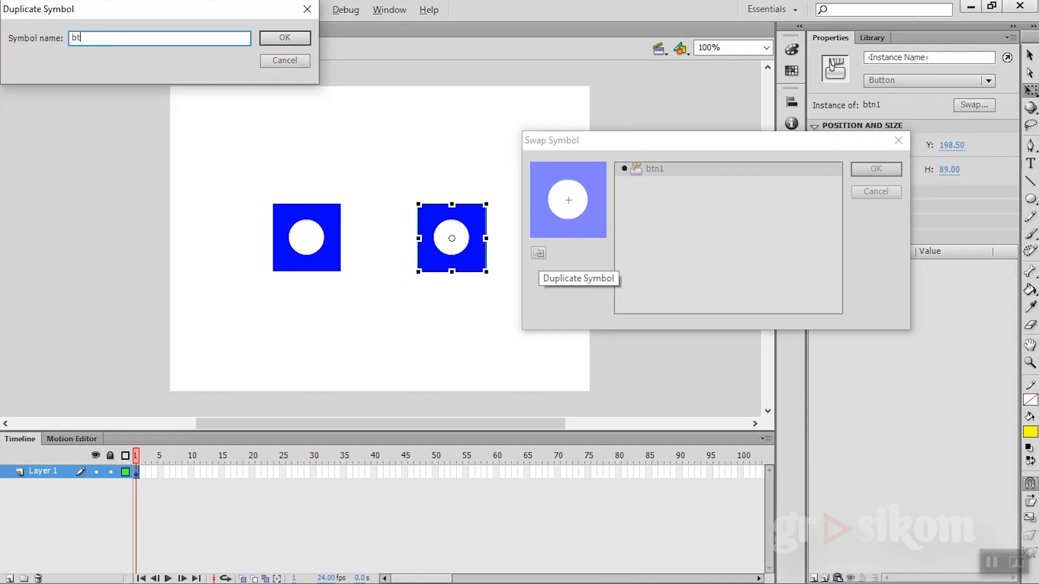
type("n2")
key("Return")
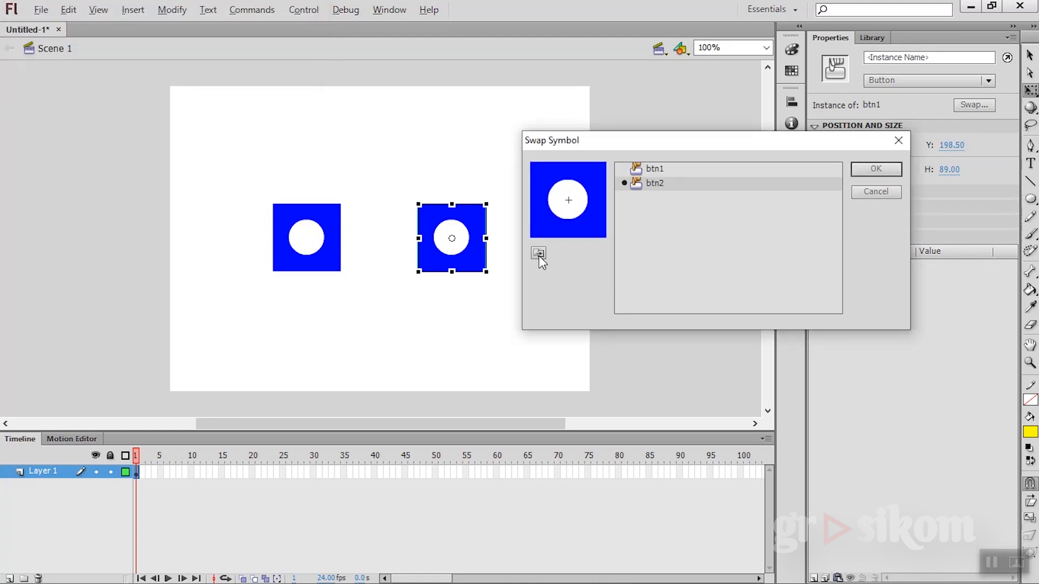
left_click(865, 169)
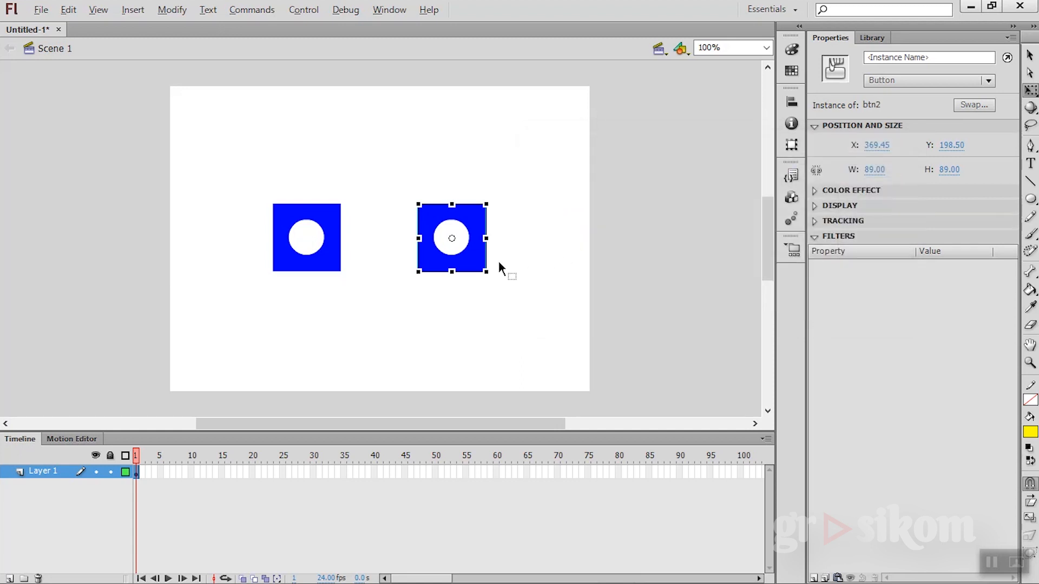
Open the btn2 symbol for editing in place and fill the circle in its Up state with yellow.
double_click(469, 265)
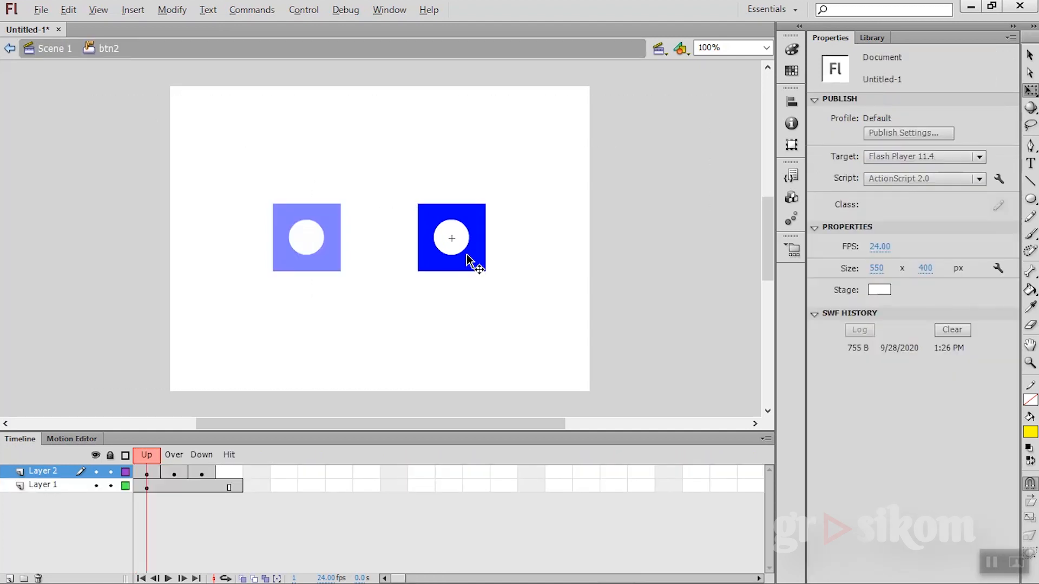
left_click(461, 254)
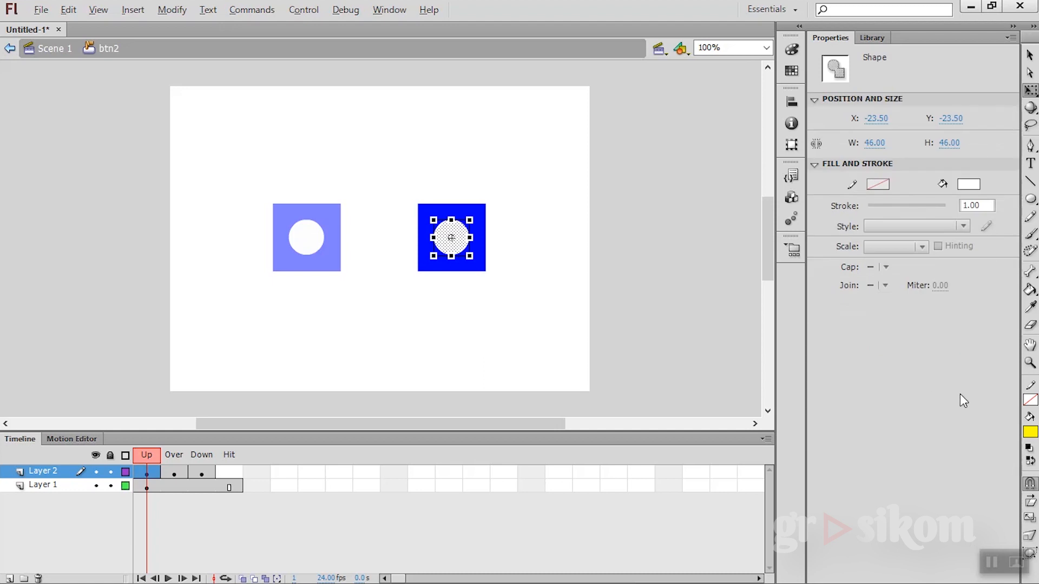
left_click(1033, 437)
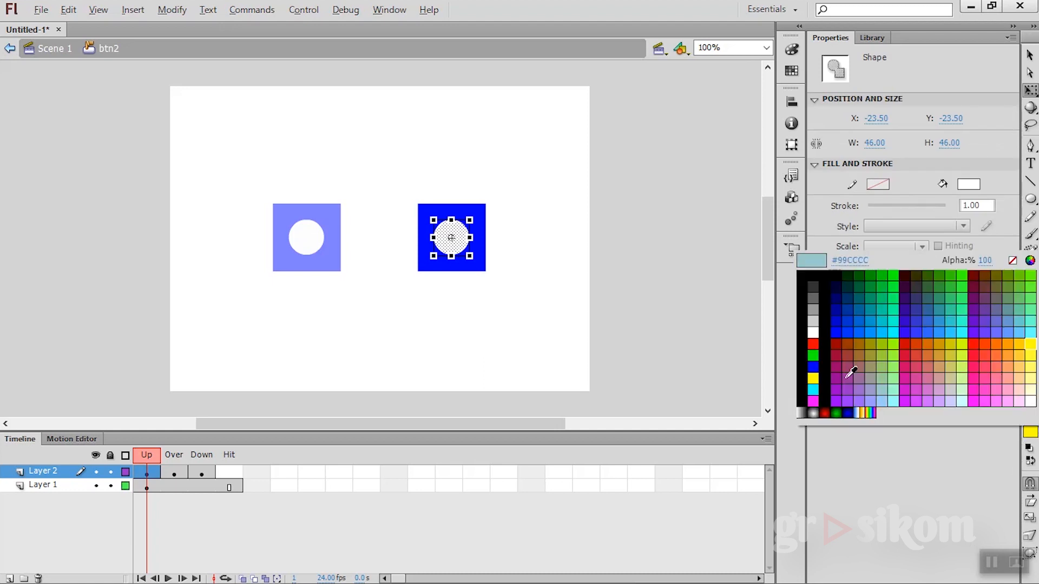
left_click(818, 378)
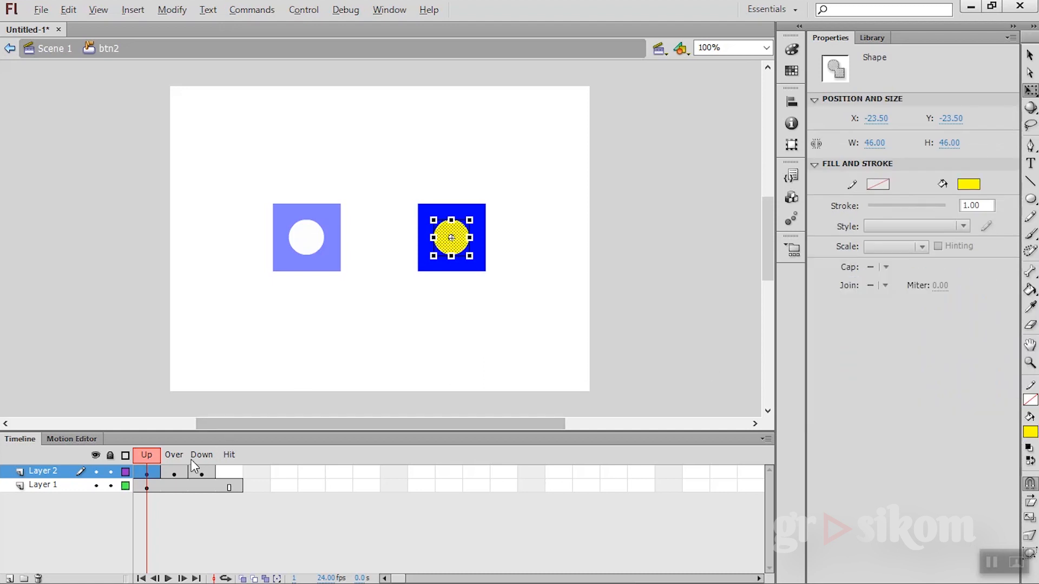
Fill the circle in the Over state of btn2 with yellow.
left_click(182, 471)
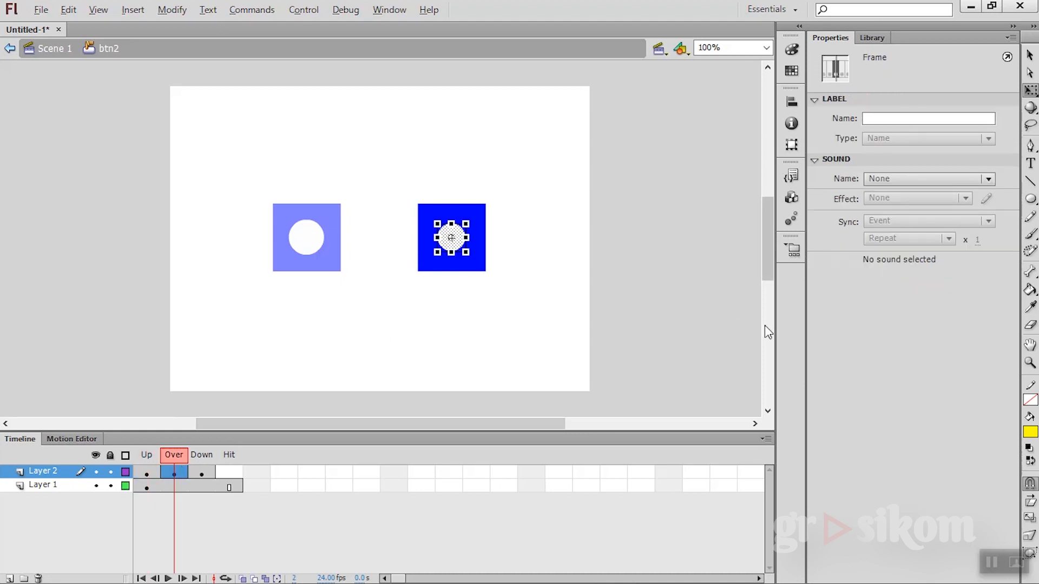
left_click(1029, 432)
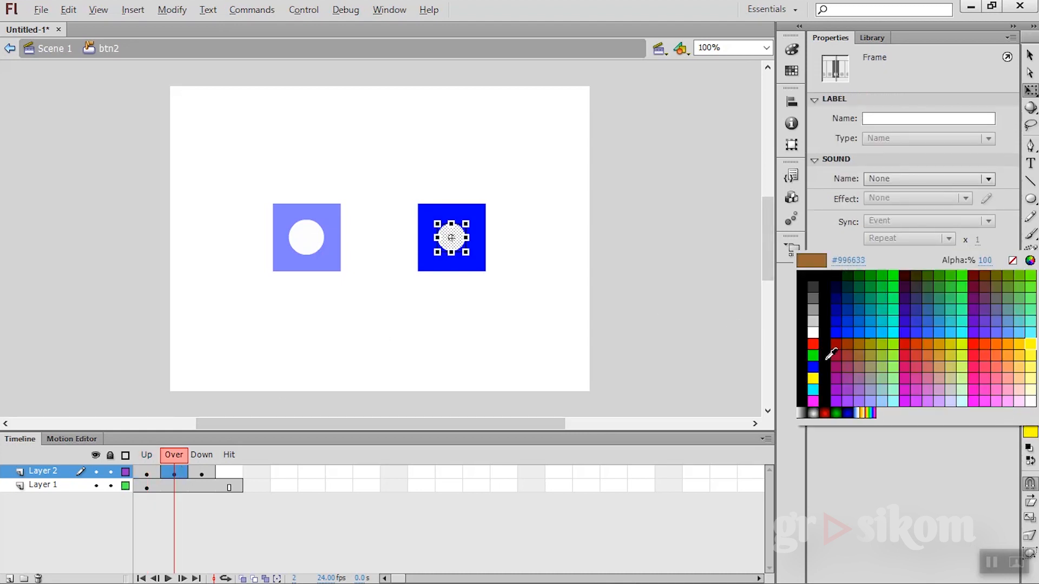
left_click(813, 378)
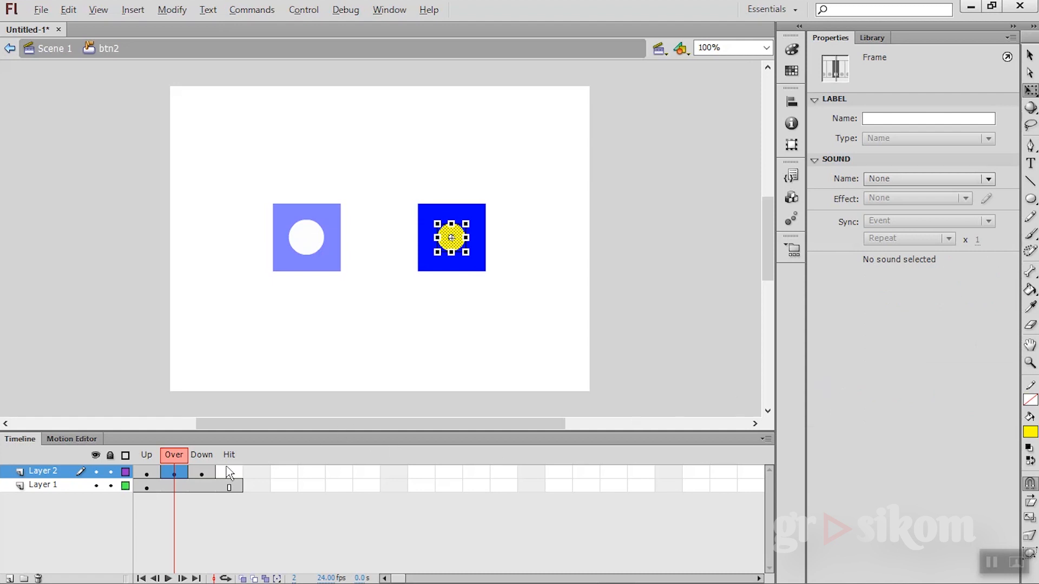
Check the circle across btn2's Down, Over and Up states, and return to Scene 1 with nothing selected.
left_click(195, 474)
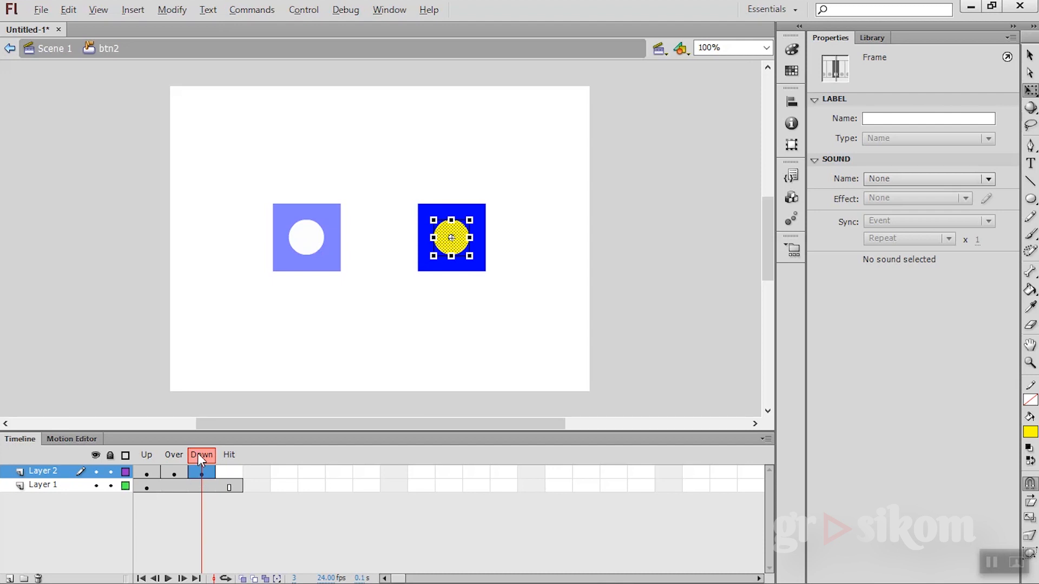
left_click(197, 453)
left_click_drag(196, 454, 153, 460)
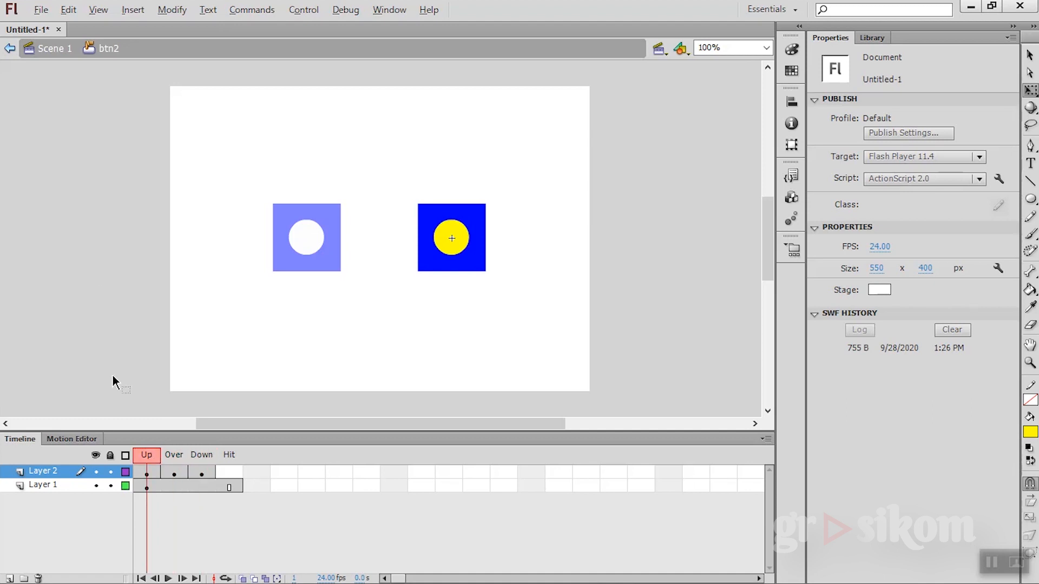
left_click(53, 49)
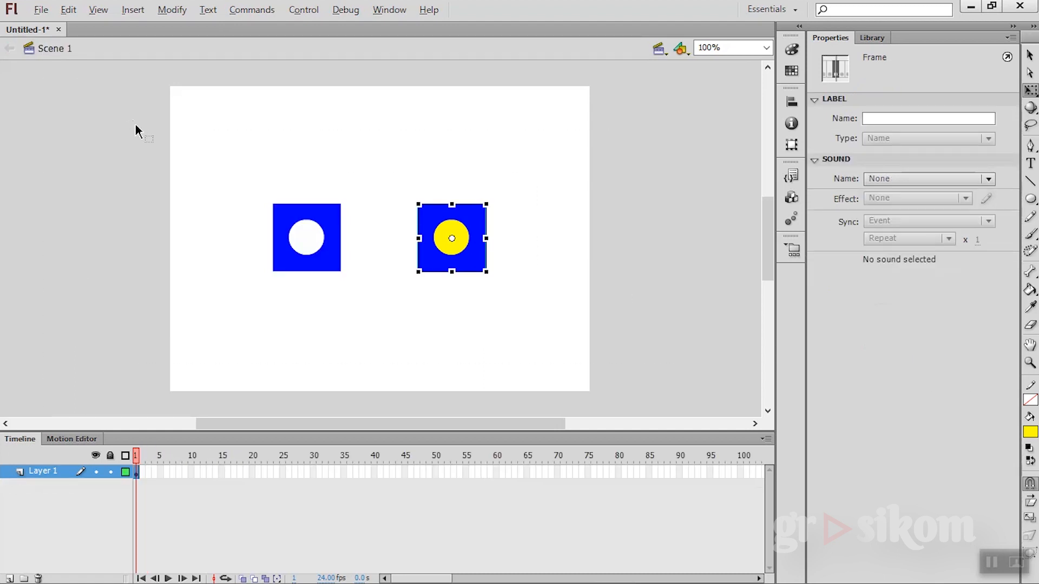
left_click(186, 177)
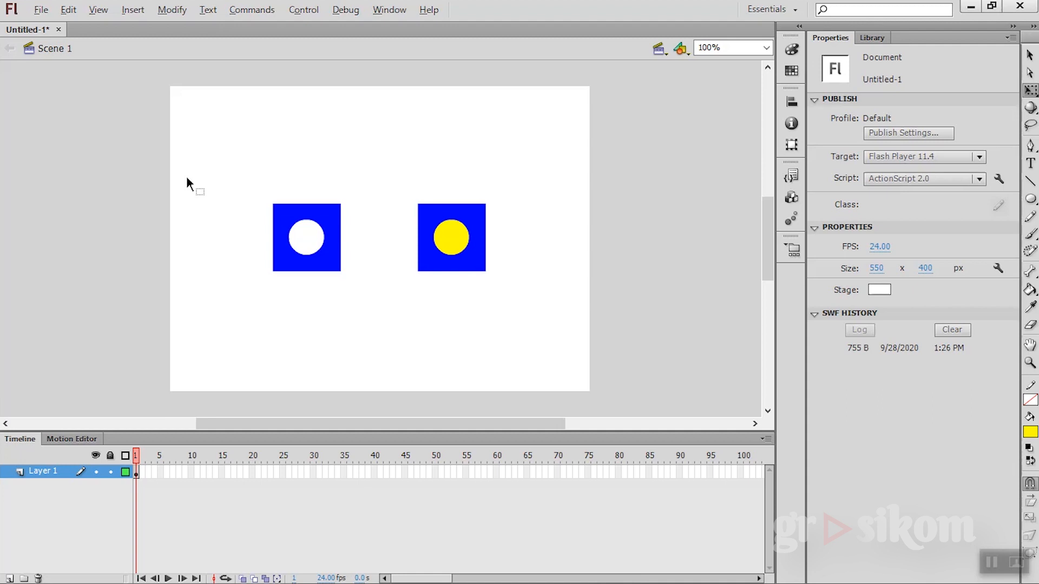
Test the movie to check how both buttons respond to pointing and pressing, and close the preview.
key("ctrl+Return")
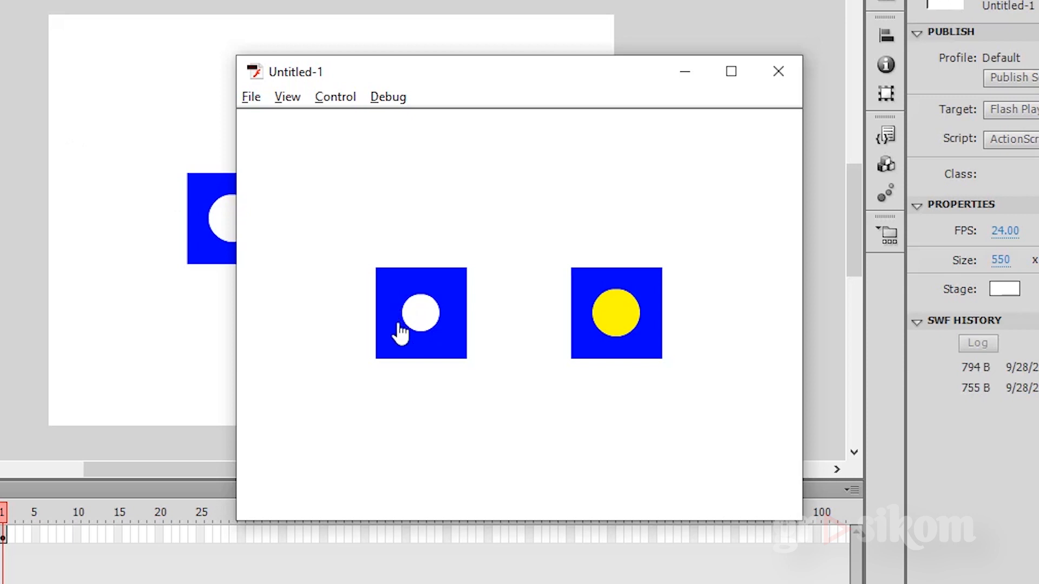
left_click(399, 328)
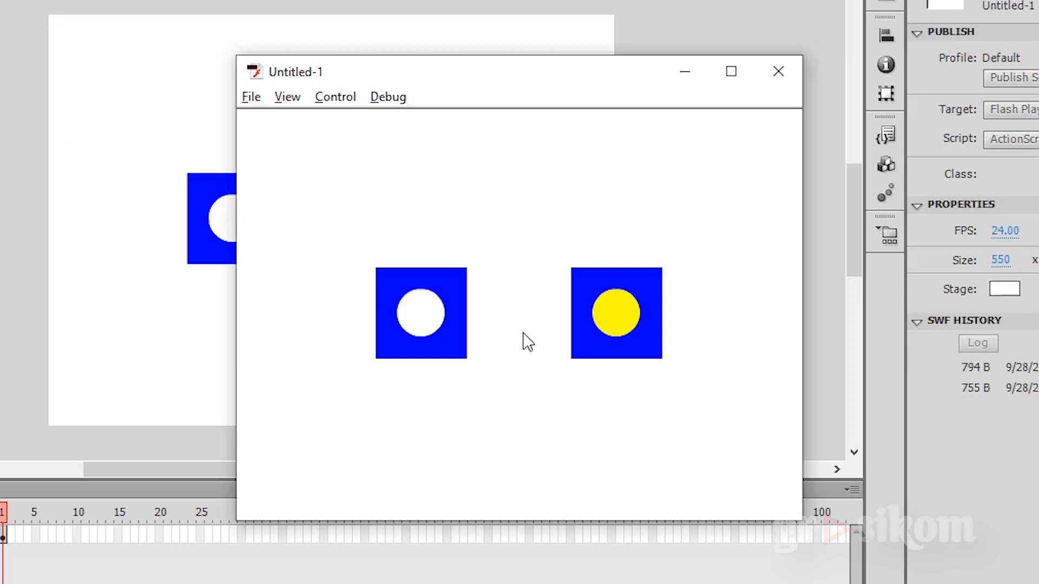
left_click(624, 337)
left_click(779, 72)
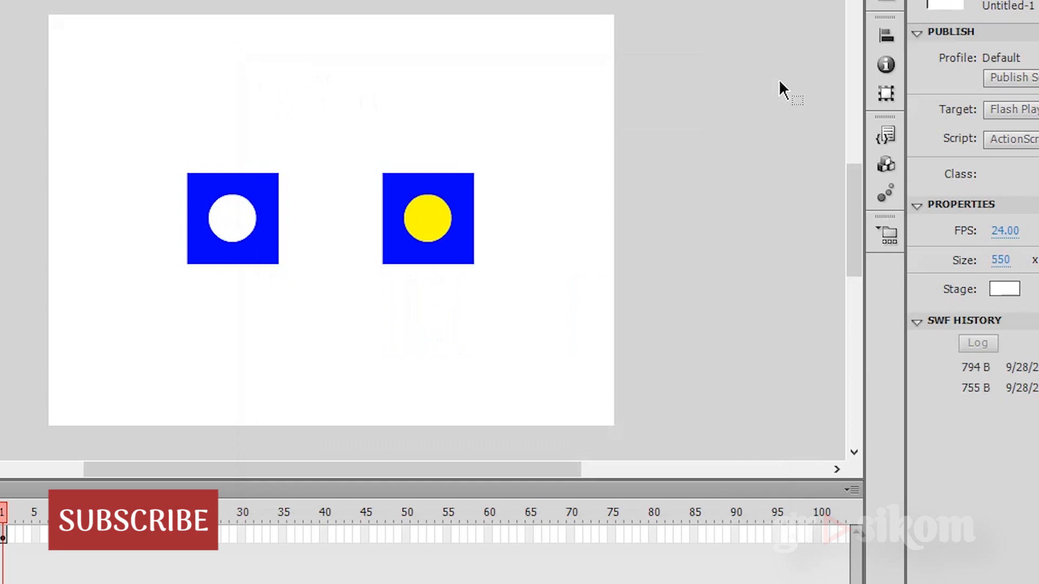